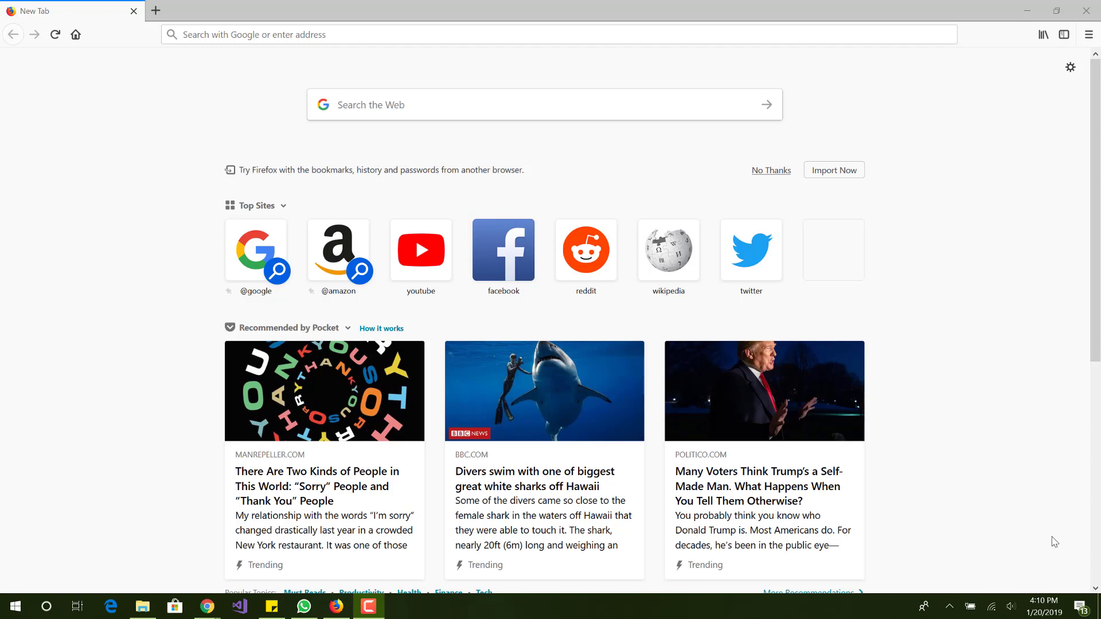
# Enter about:config in the address bar to reach the configuration warning page
pyautogui.click(387, 34)
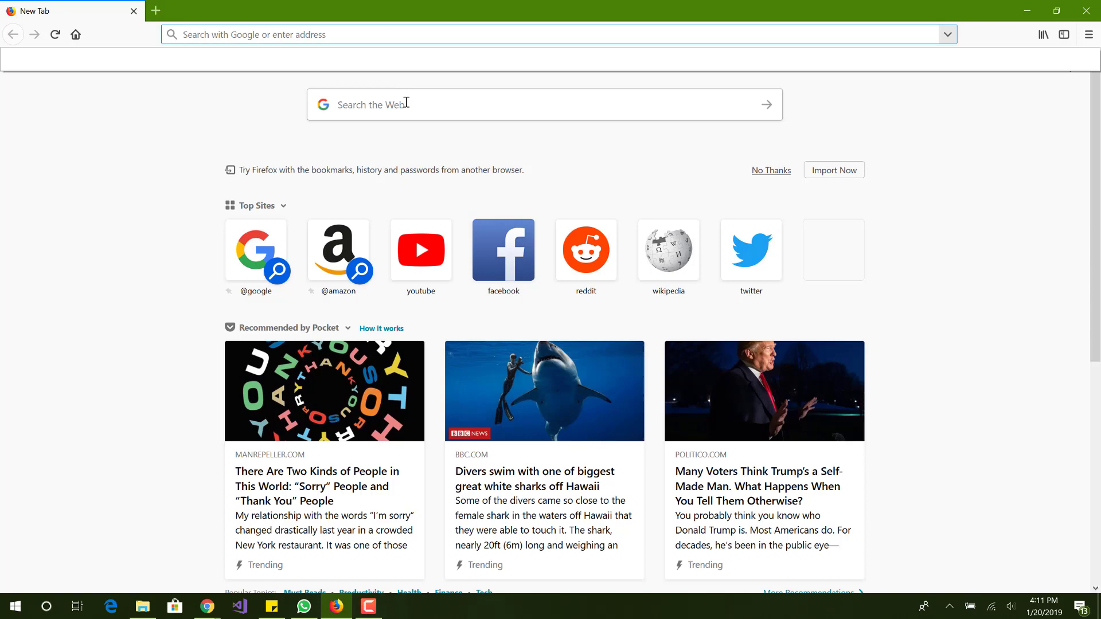
pyautogui.write('abo')
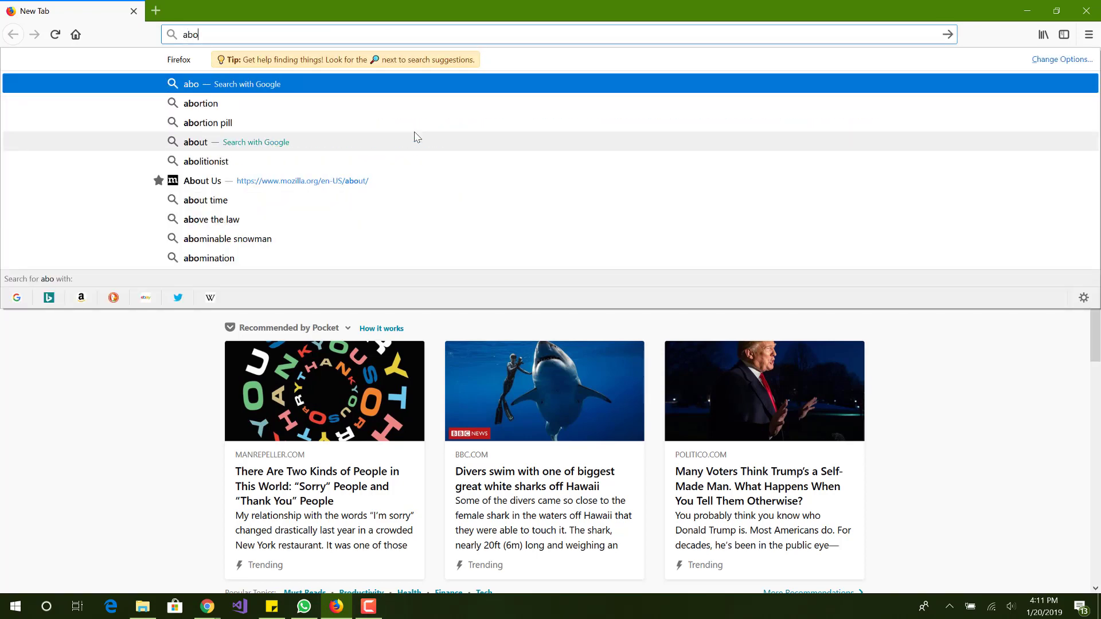
pyautogui.write('ut:')
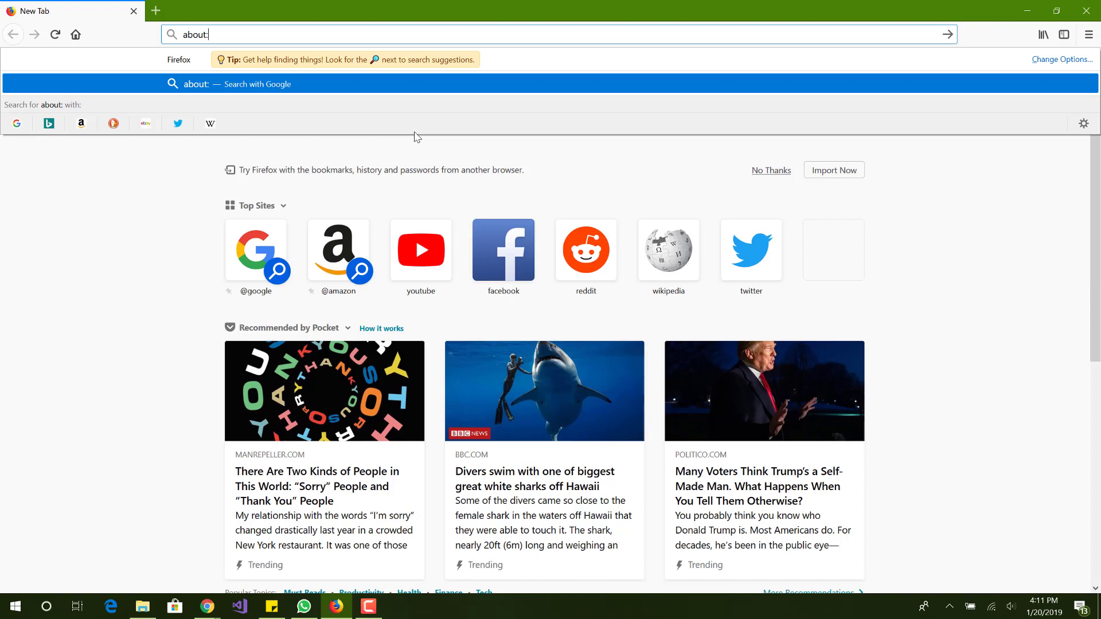
pyautogui.write('config')
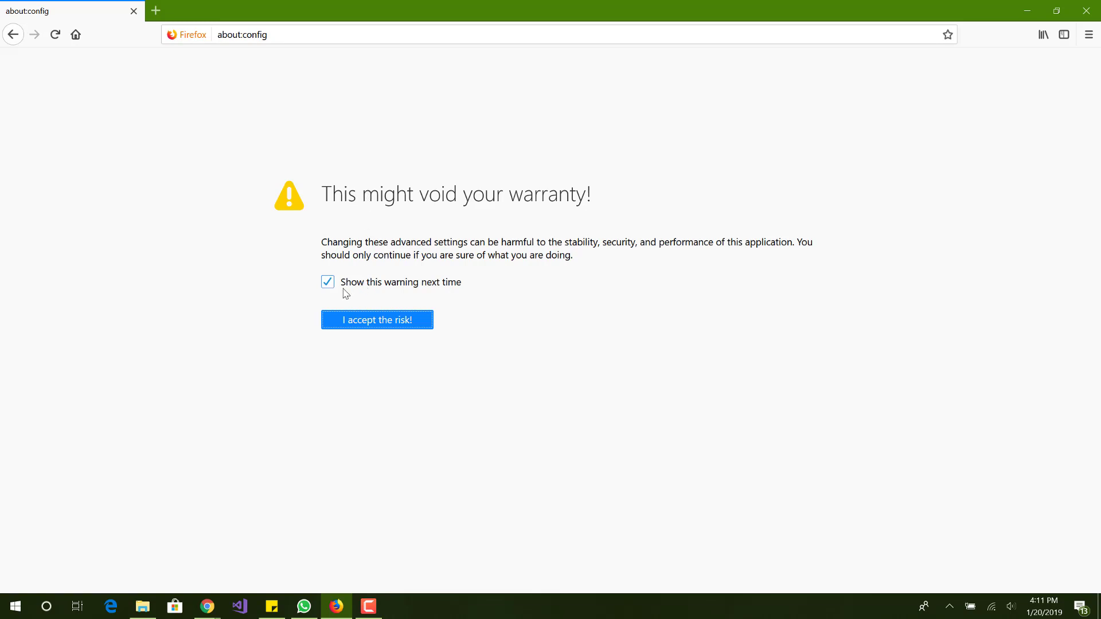
# Accept the warranty warning with 'I accept the risk!' and browse the about:config preference list
pyautogui.click(394, 326)
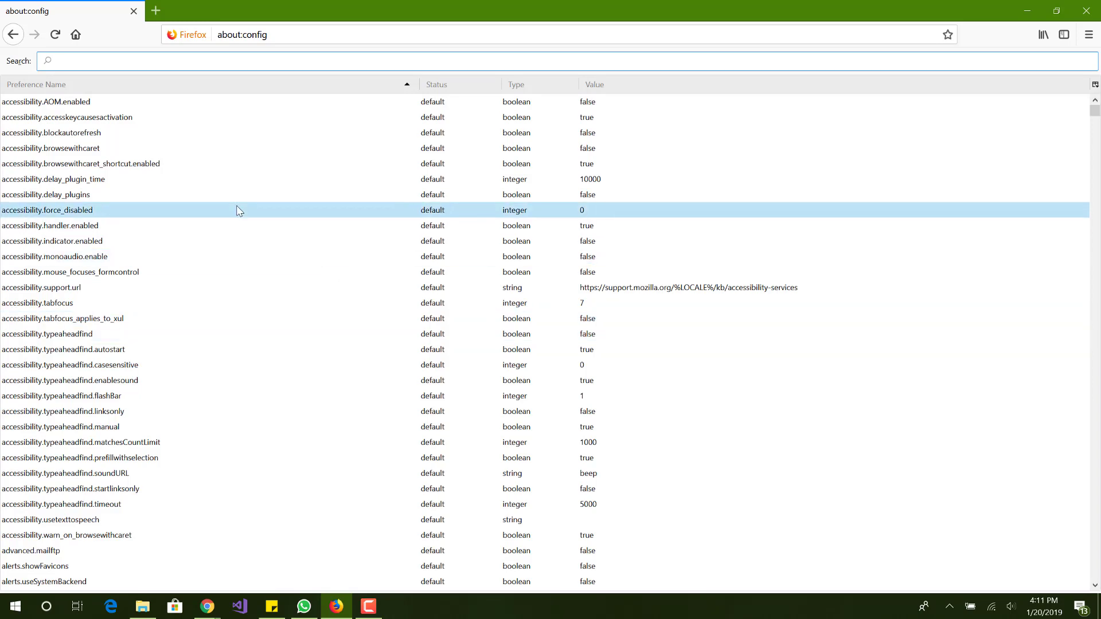
pyautogui.scroll(-9, 240, 211)
pyautogui.scroll(8, 239, 210)
pyautogui.scroll(2, 240, 211)
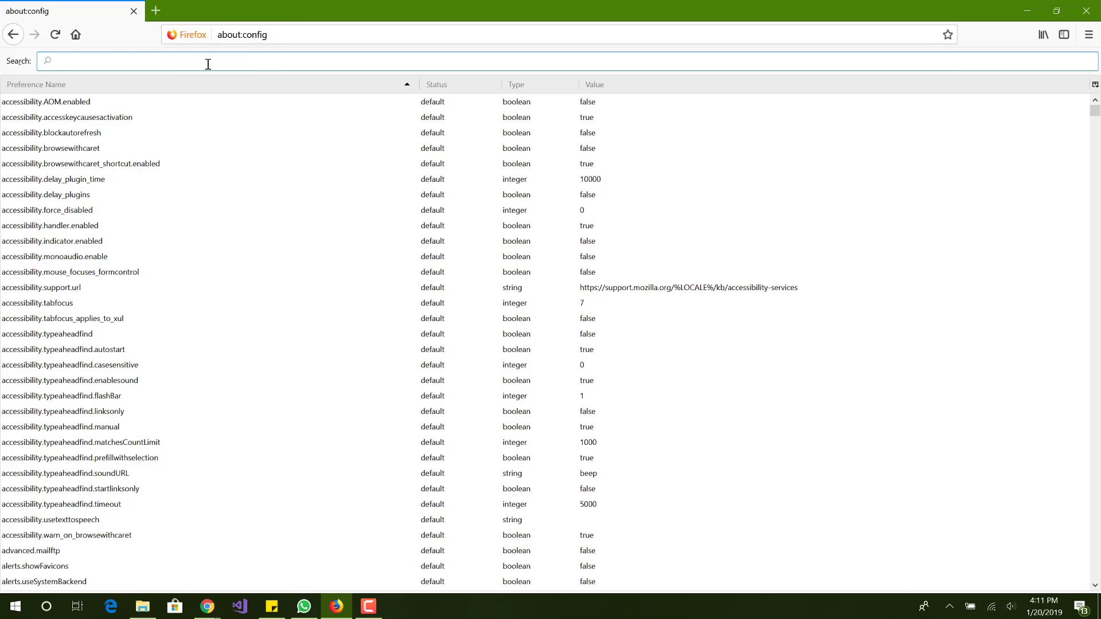
# Filter preferences by 'browser.tabs.remote.a' and toggle browser.tabs.remote.autostart to false
pyautogui.write('bro')
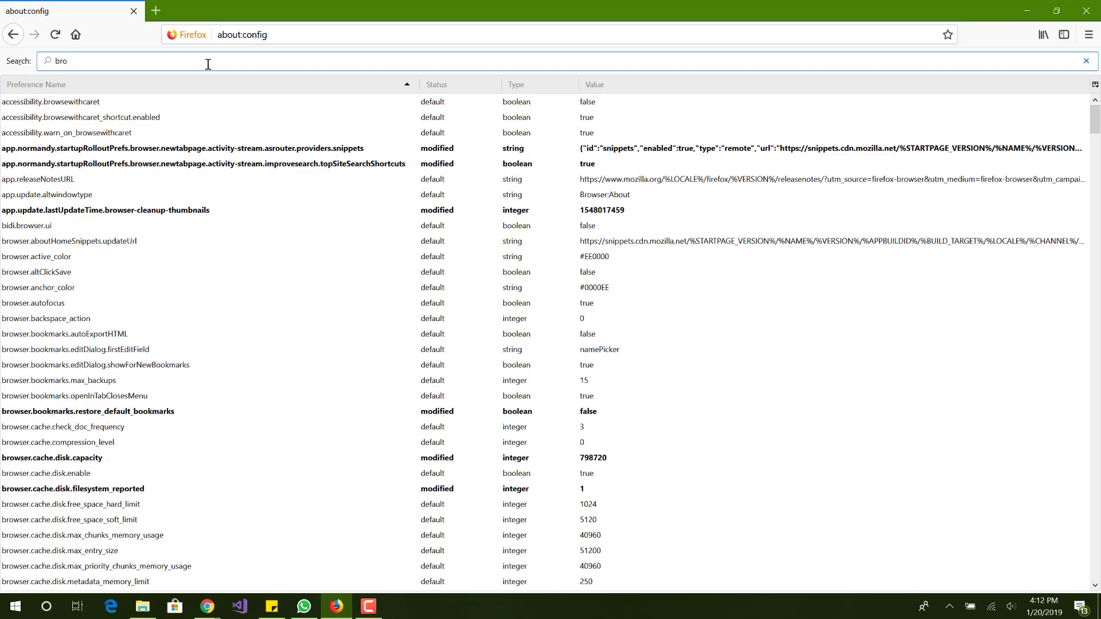
pyautogui.write('wser.')
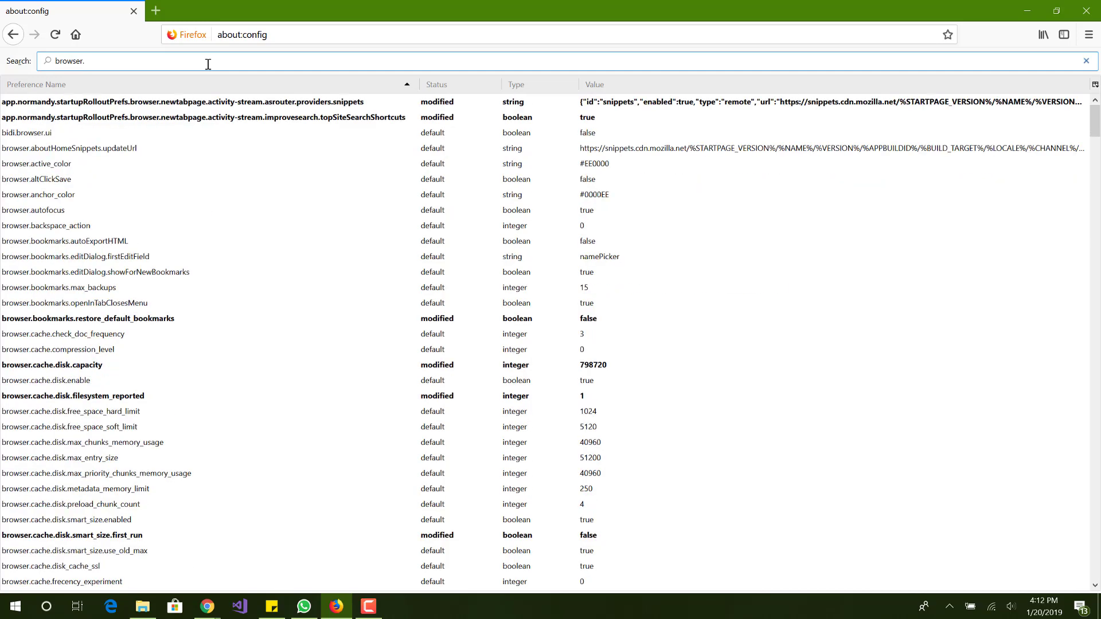
pyautogui.write('tabs.')
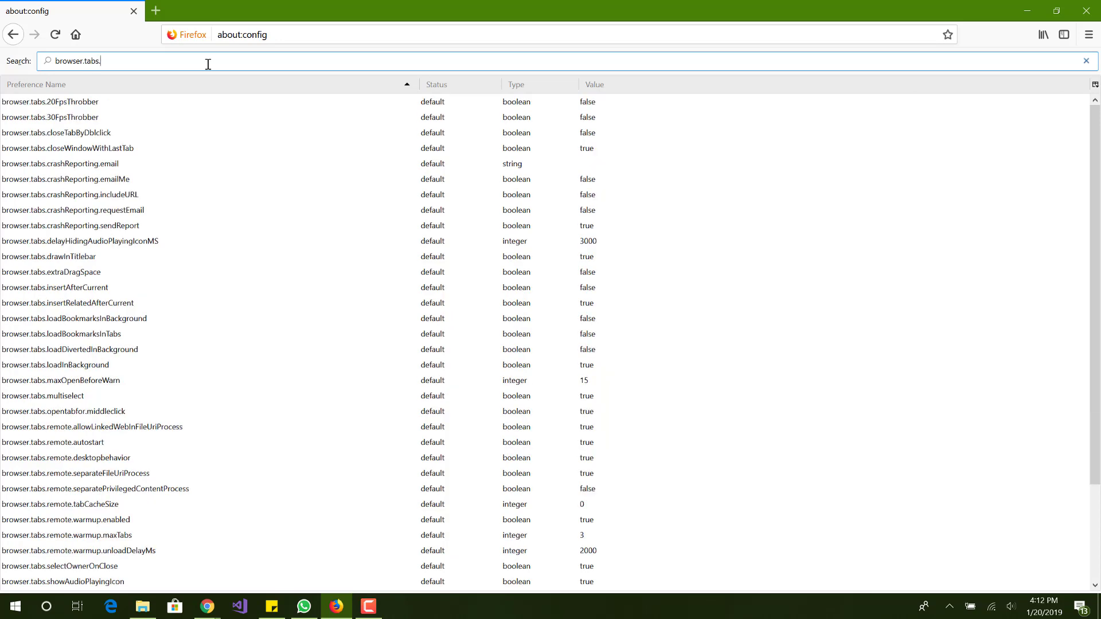
pyautogui.write('remote')
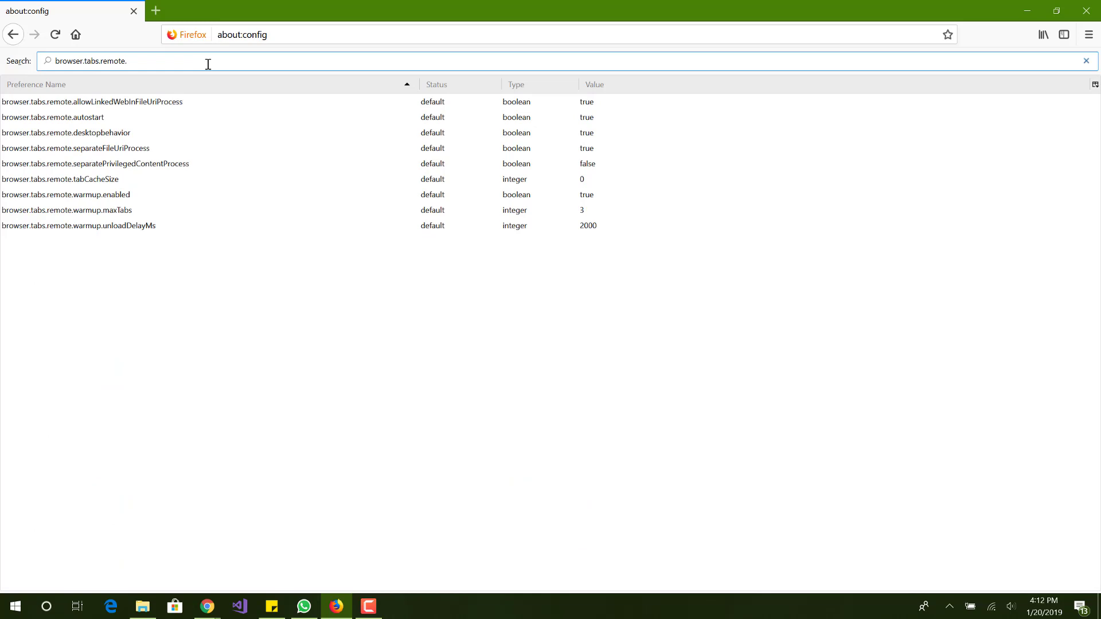
pyautogui.write('.a')
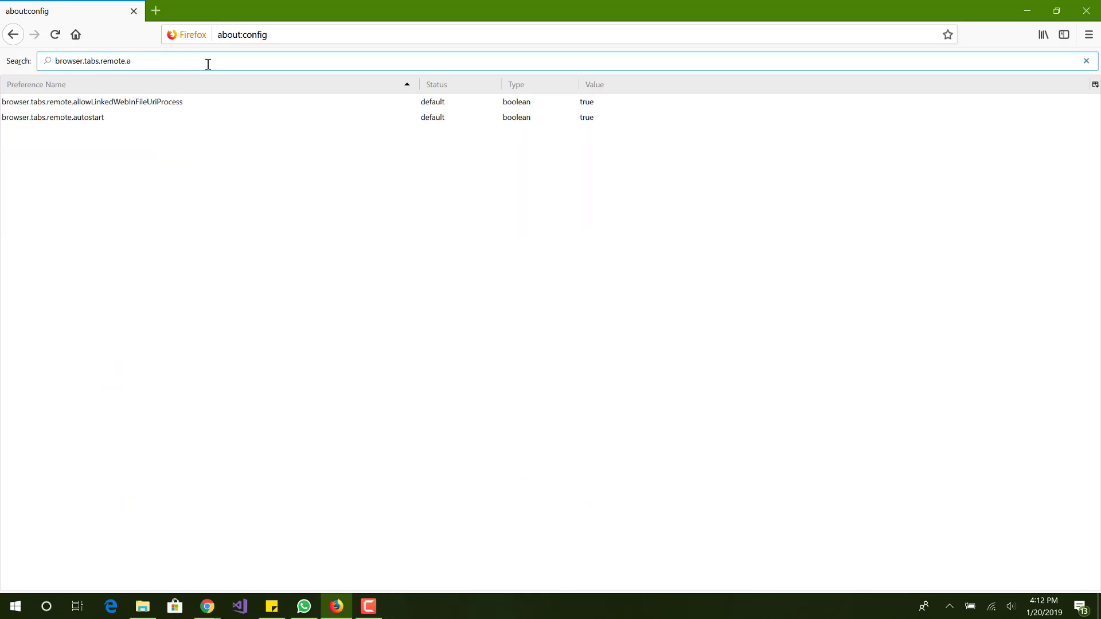
pyautogui.click(178, 118)
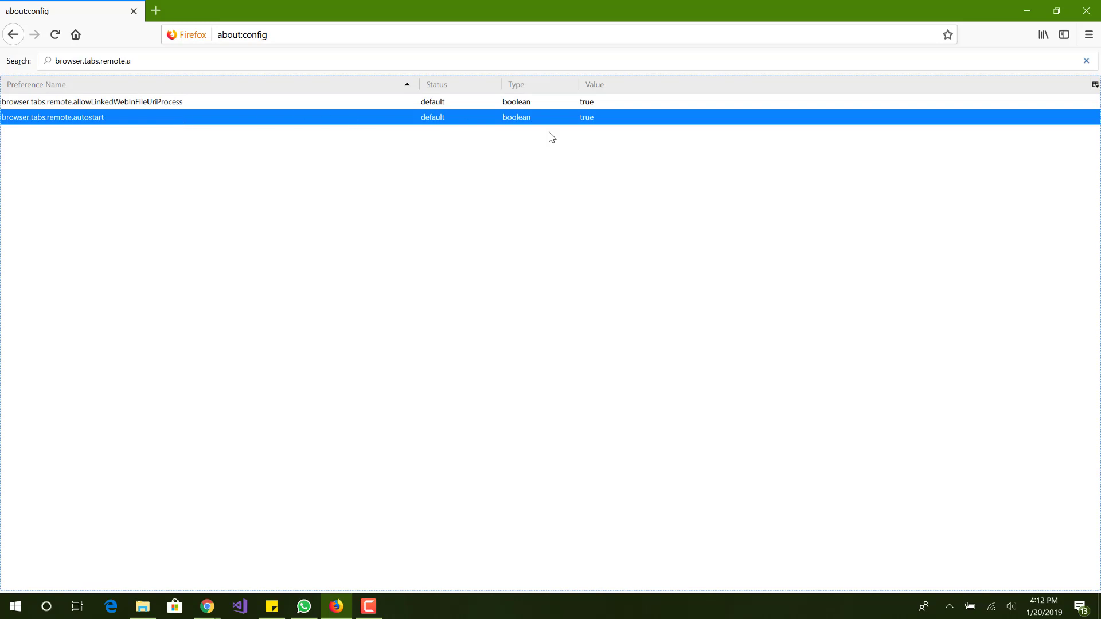
pyautogui.doubleClick(595, 124)
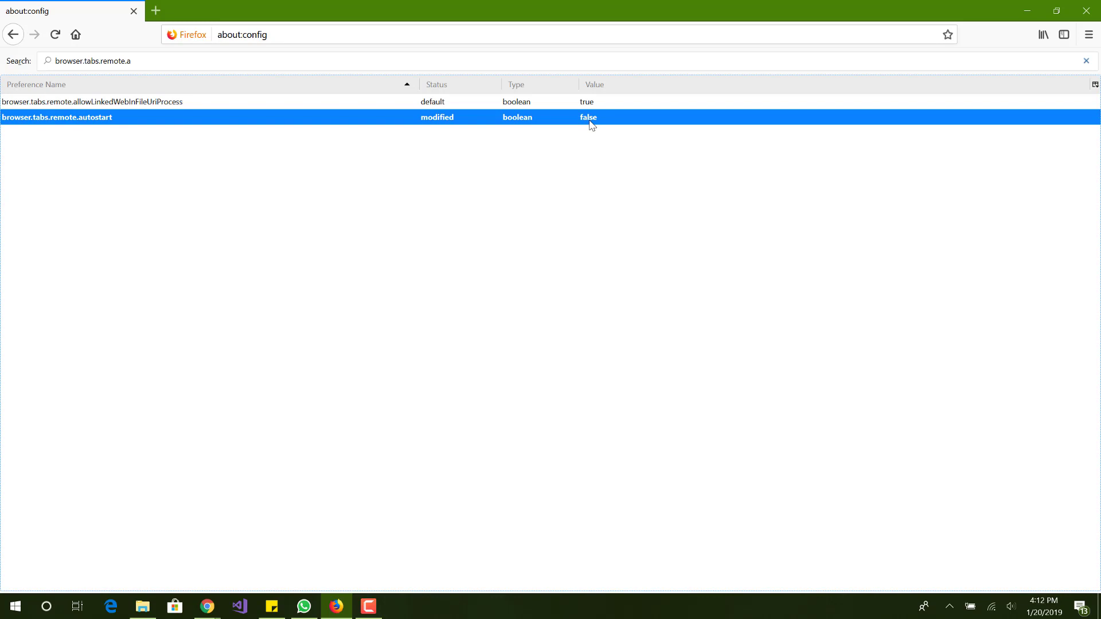
pyautogui.rightClick(590, 121)
pyautogui.press('Escape')
pyautogui.rightClick(585, 122)
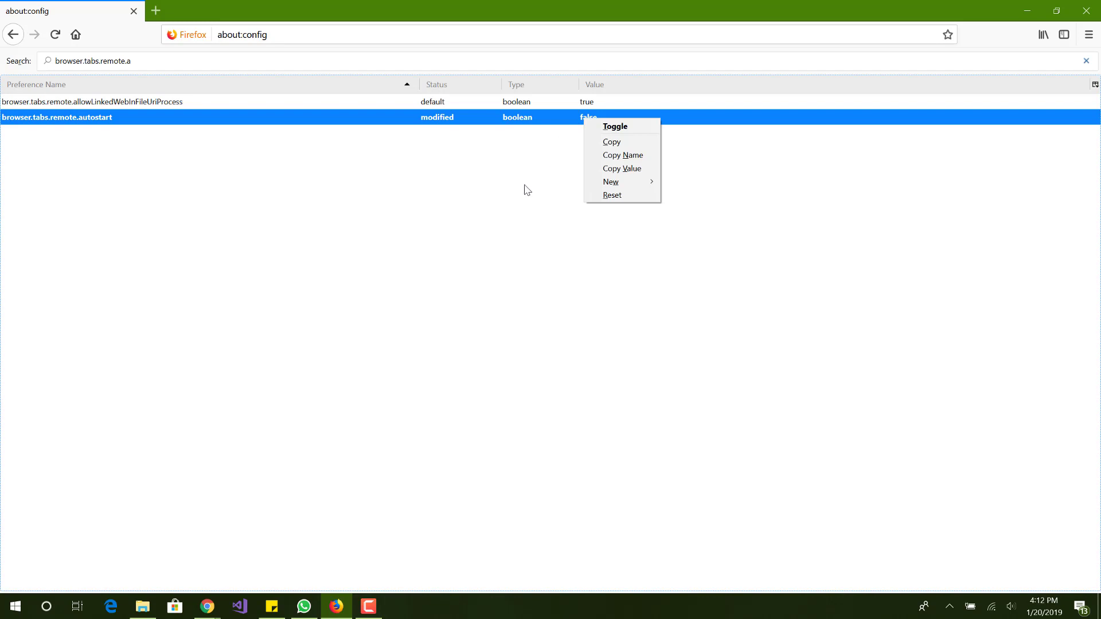
pyautogui.click(456, 215)
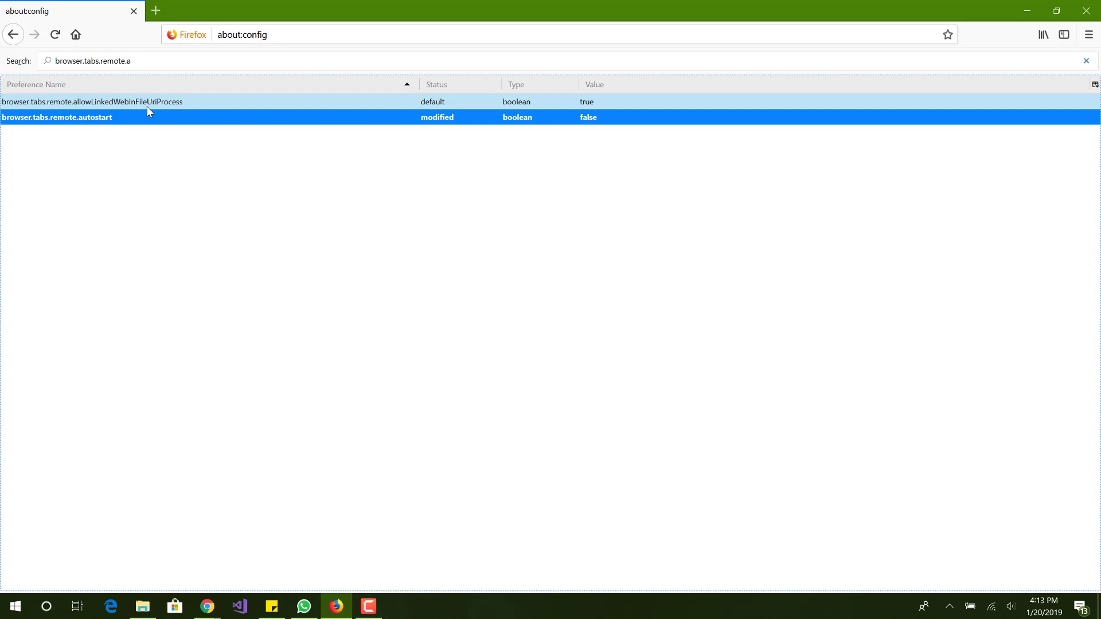
# Open a new tab and go from its settings gear to the Options Home section
pyautogui.click(156, 10)
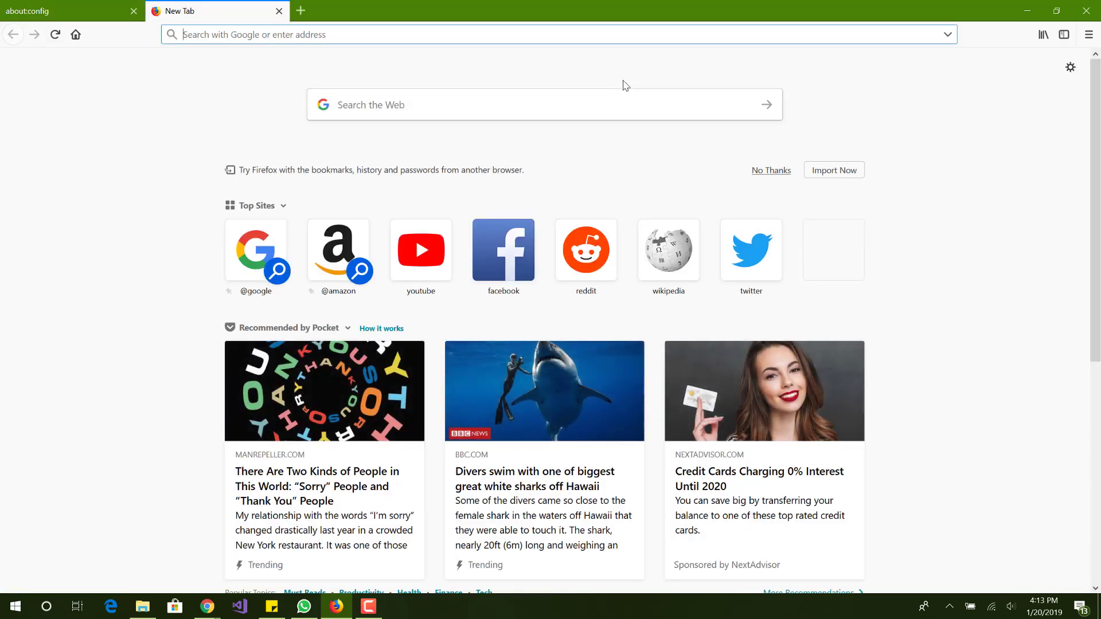
pyautogui.click(1069, 68)
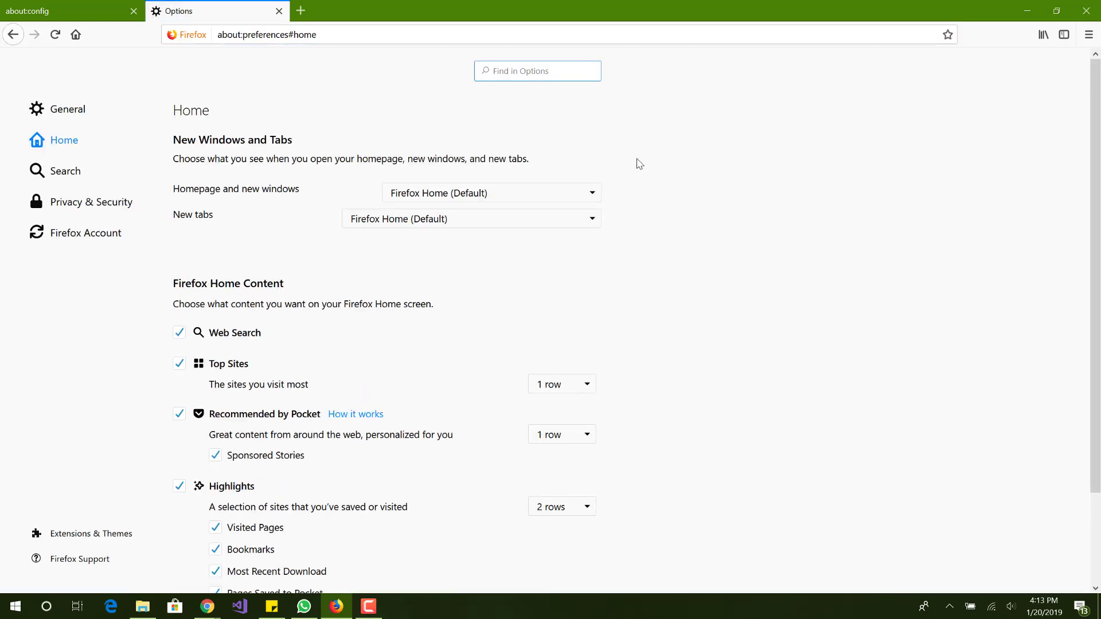
pyautogui.scroll(-1, 639, 164)
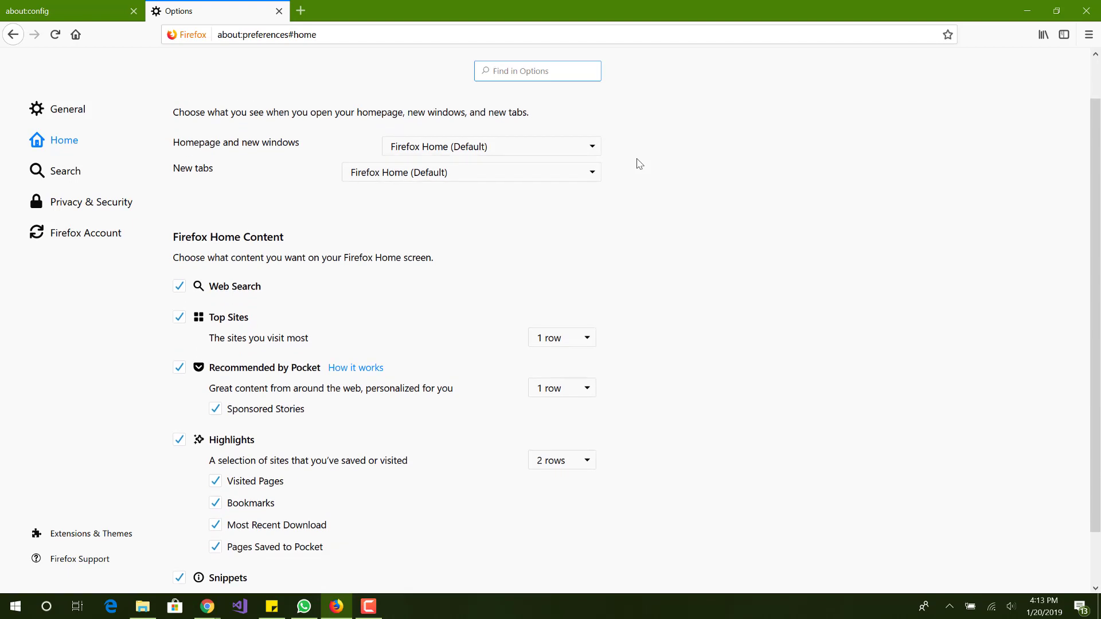
pyautogui.scroll(-1, 639, 165)
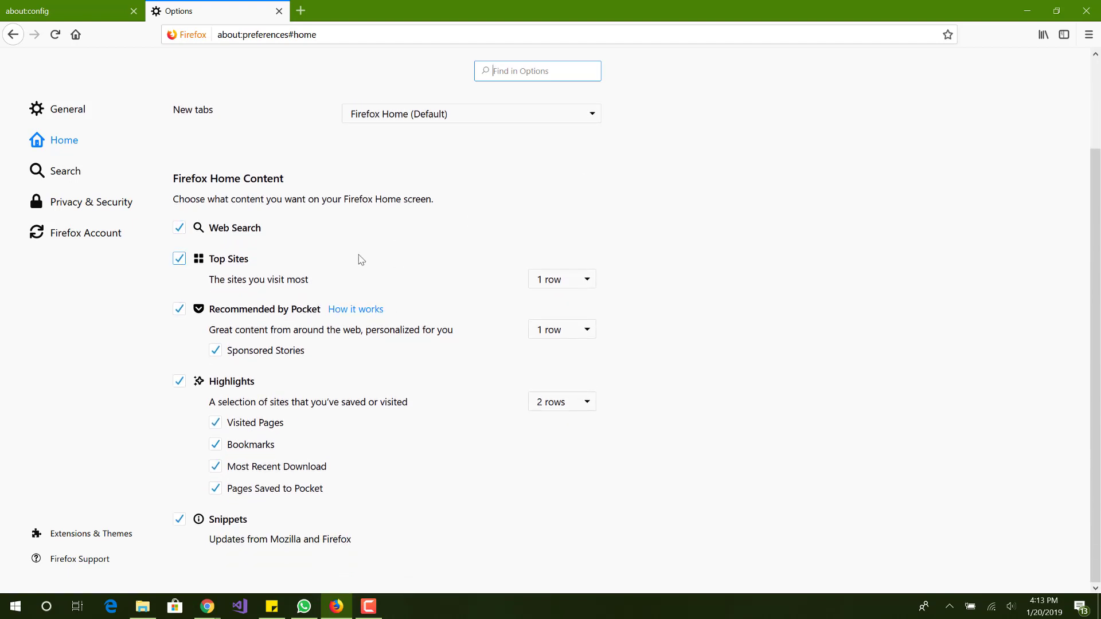
pyautogui.scroll(2, 373, 416)
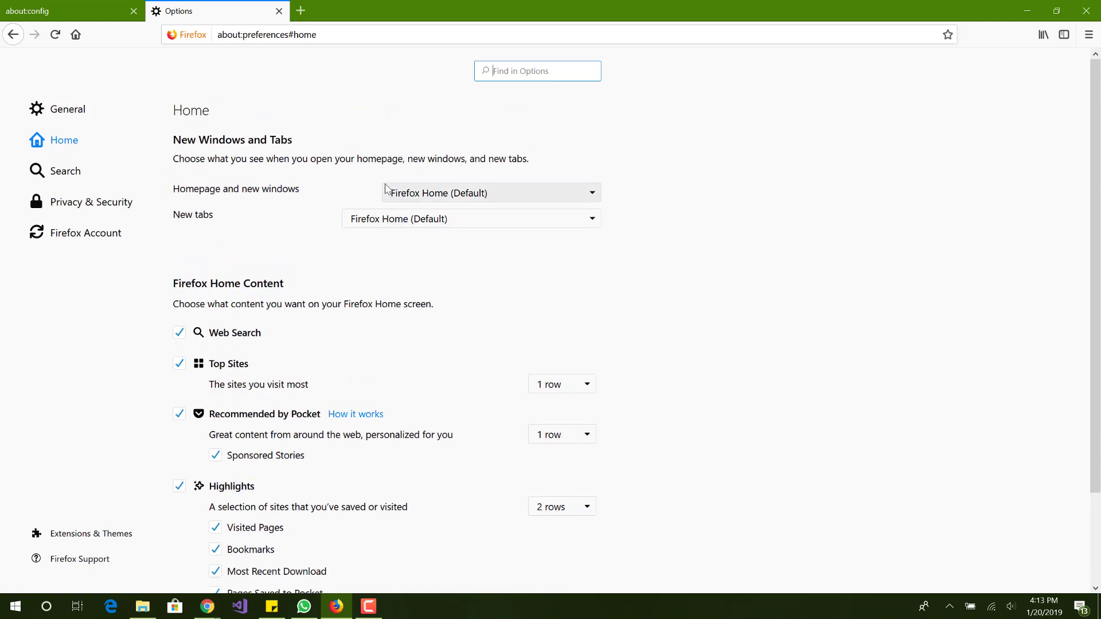
# Under General > Performance, uncheck recommended settings, keep hardware acceleration on, and set content process limit 8
pyautogui.click(85, 112)
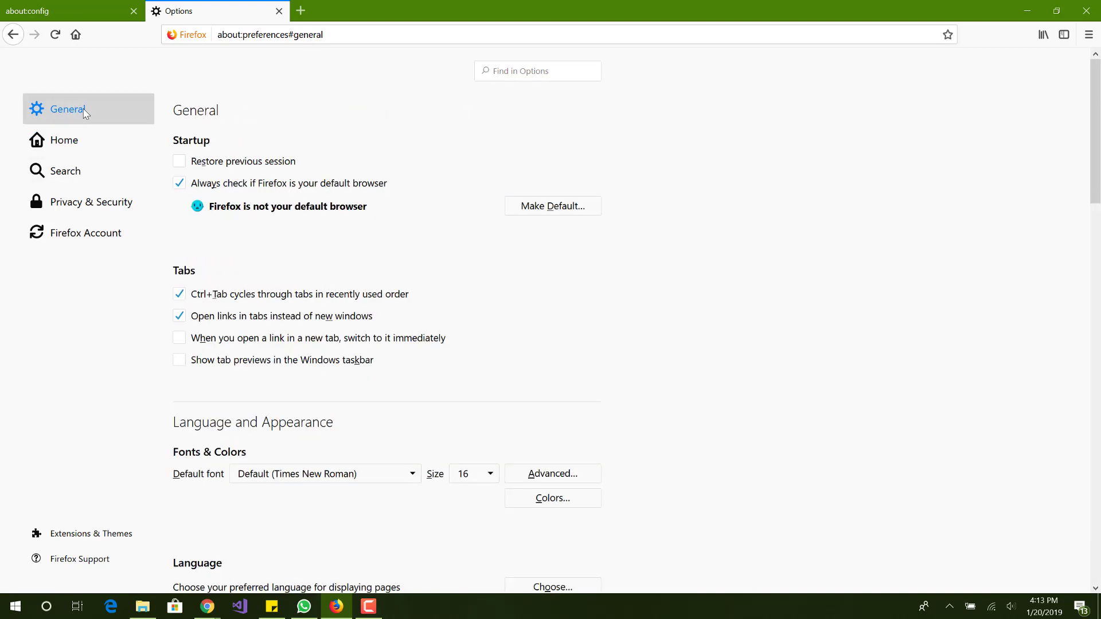
pyautogui.scroll(-6, 276, 238)
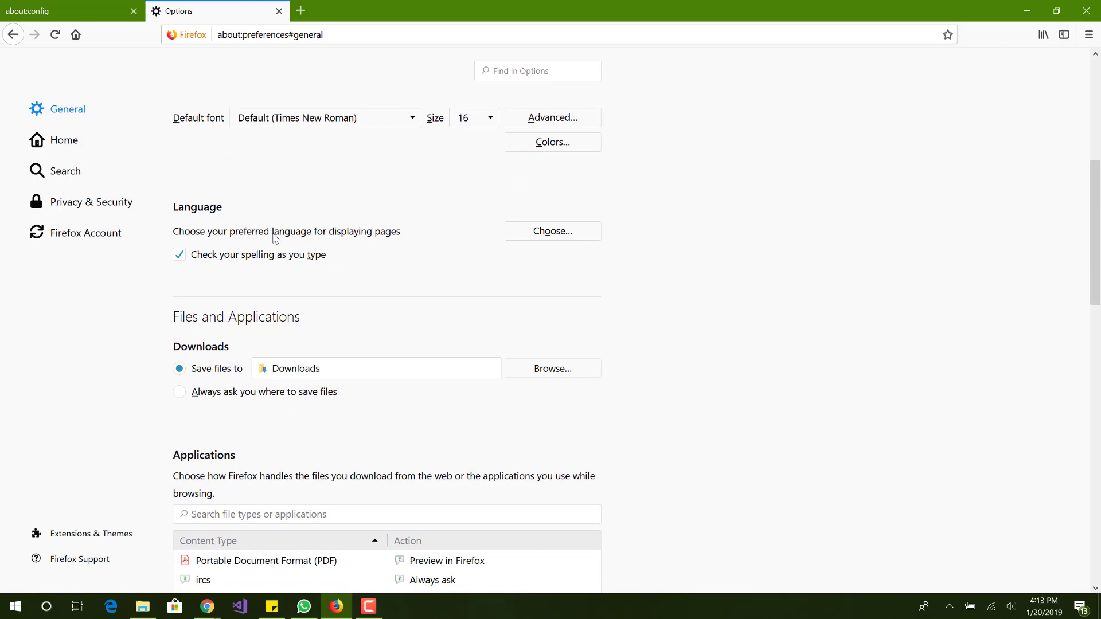
pyautogui.scroll(-12, 275, 238)
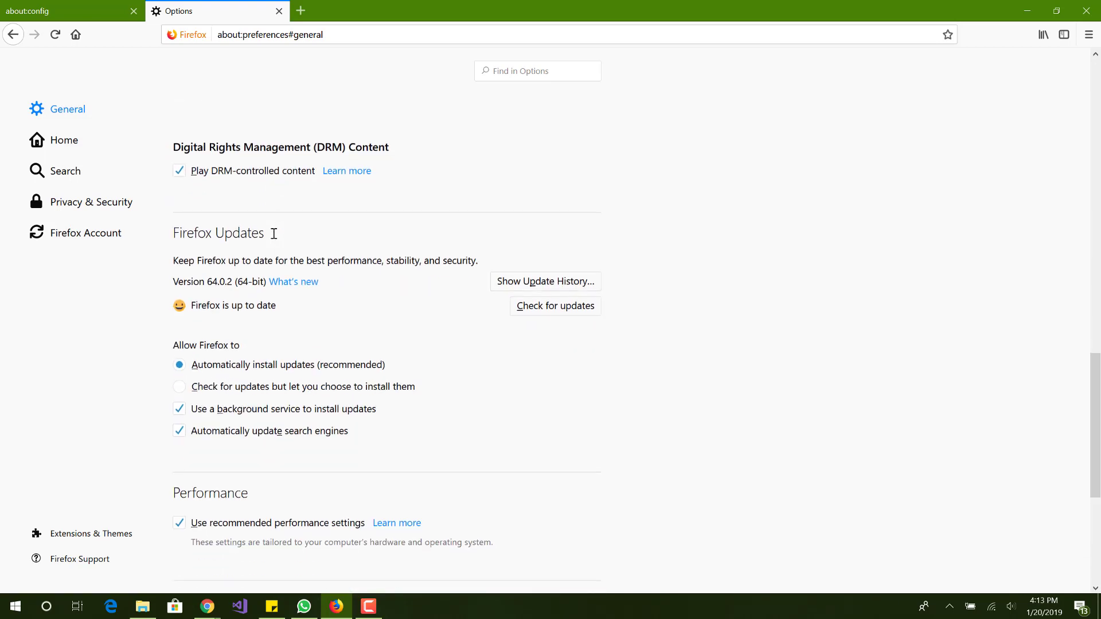
pyautogui.scroll(-5, 274, 234)
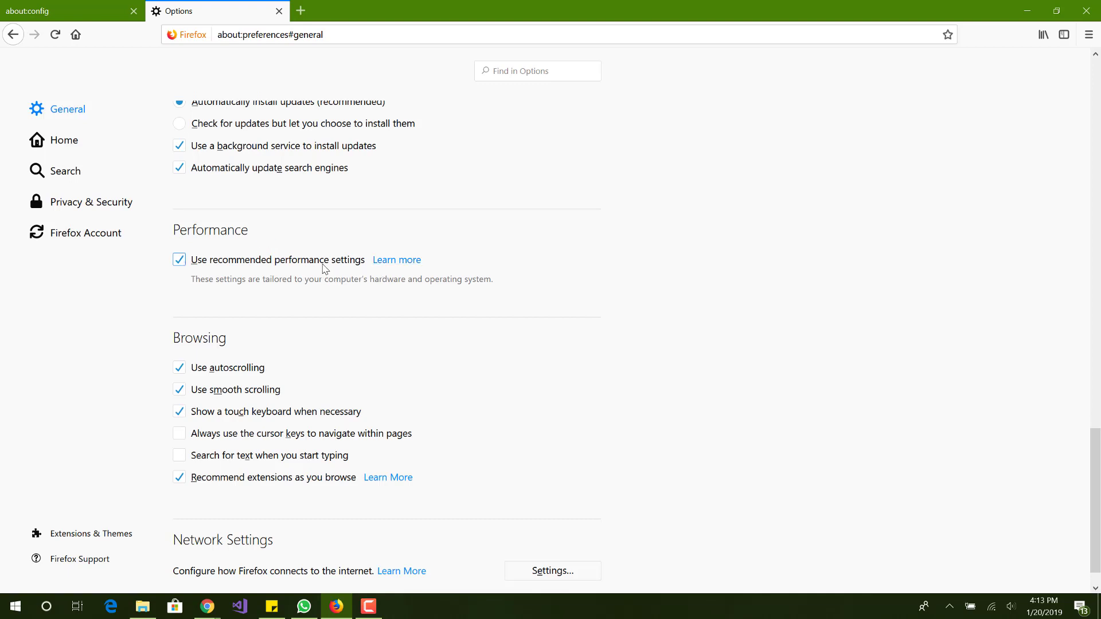
pyautogui.click(302, 262)
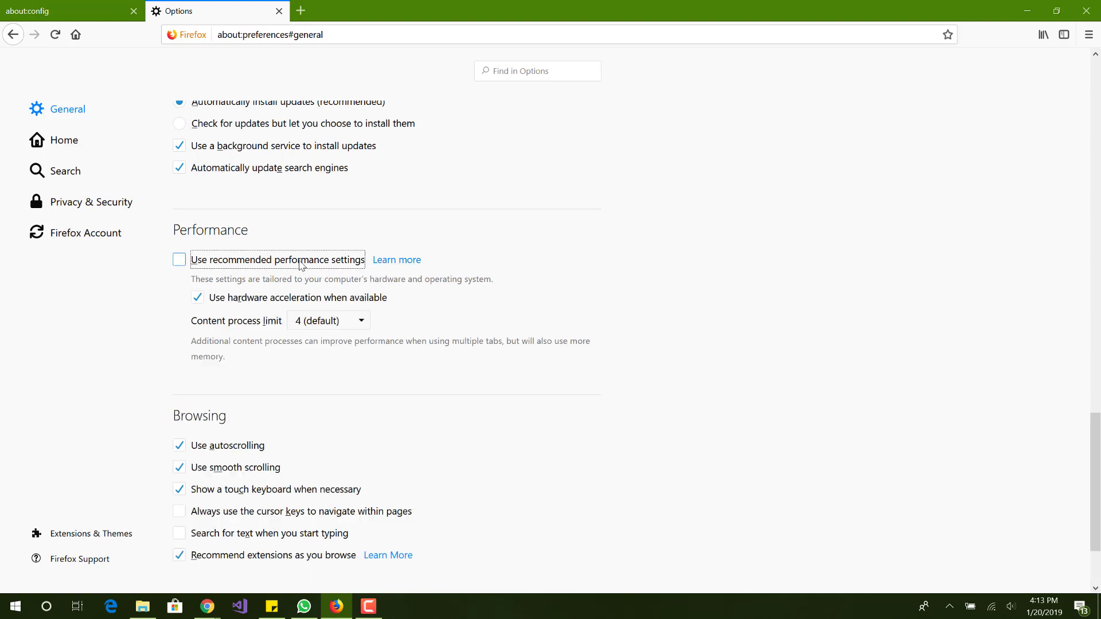
pyautogui.click(234, 304)
pyautogui.click(251, 303)
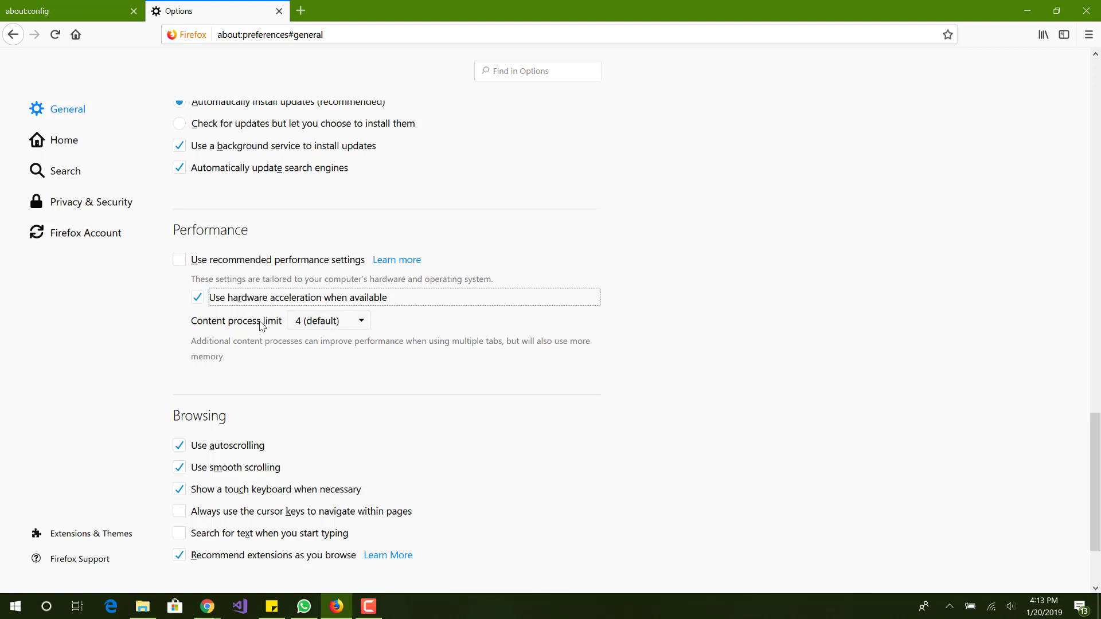
pyautogui.click(326, 324)
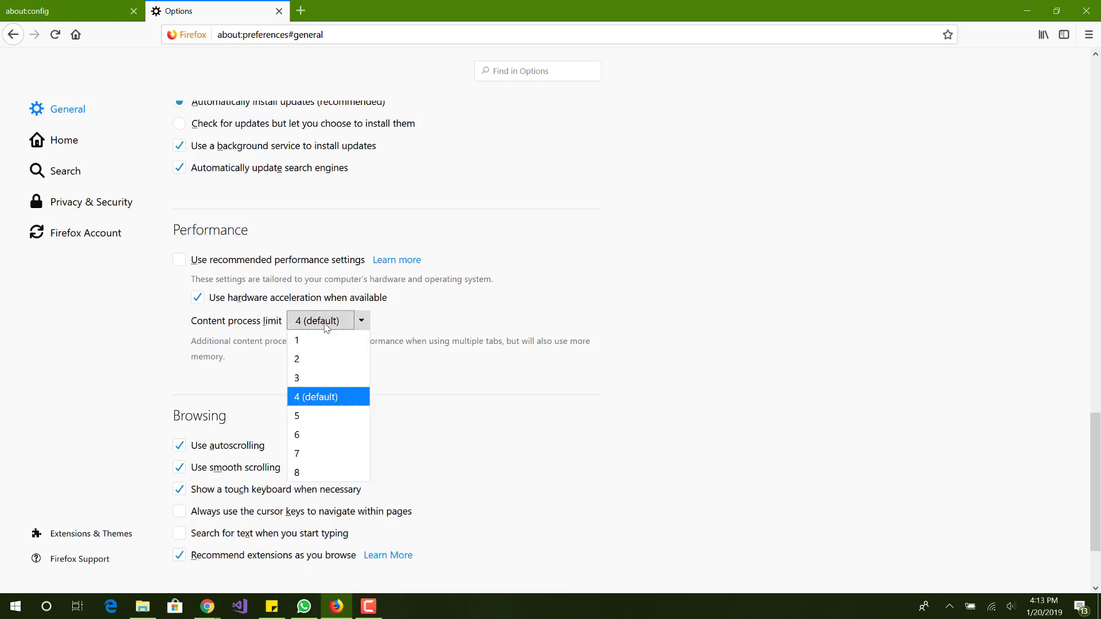
pyautogui.click(326, 472)
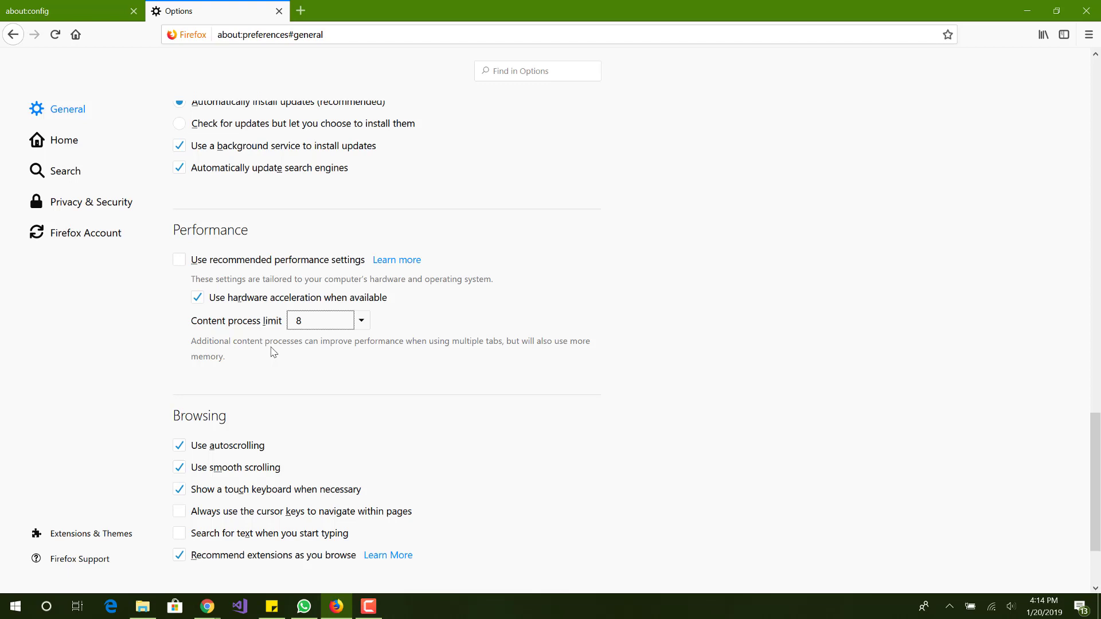
# Recheck the content process limit dropdown, leaving it at 8, and scroll back up the General options
pyautogui.click(321, 322)
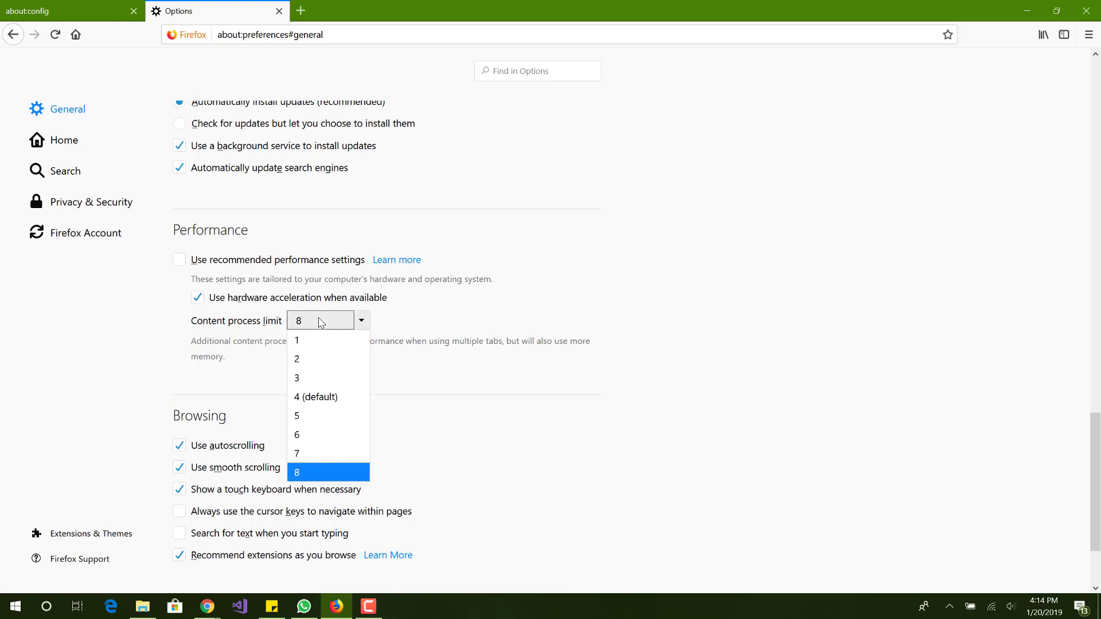
pyautogui.click(249, 350)
pyautogui.click(319, 322)
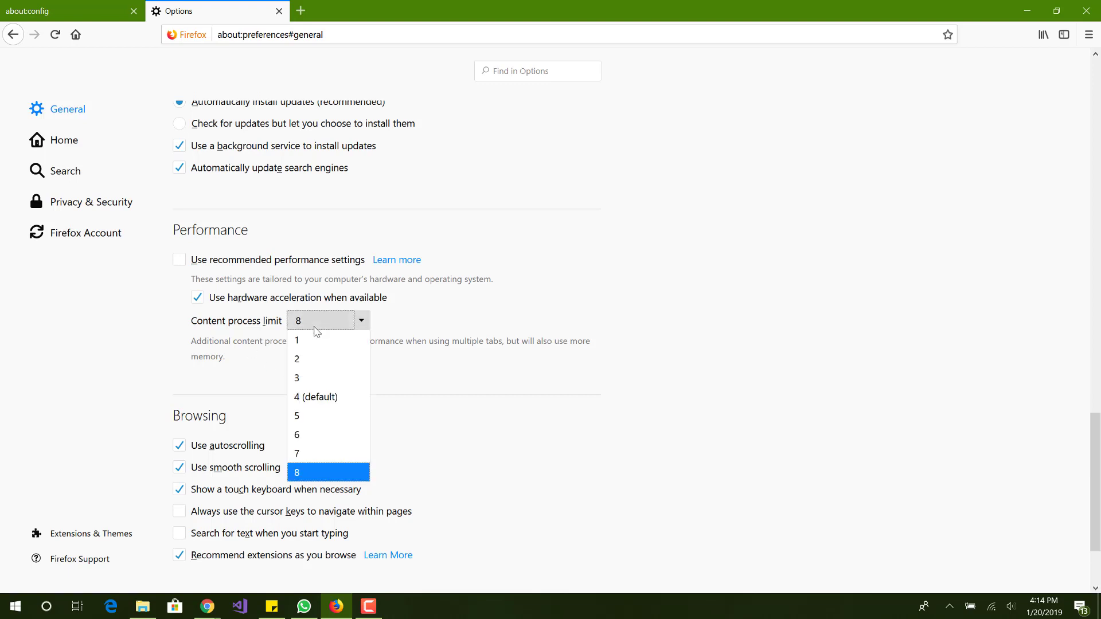
pyautogui.click(268, 376)
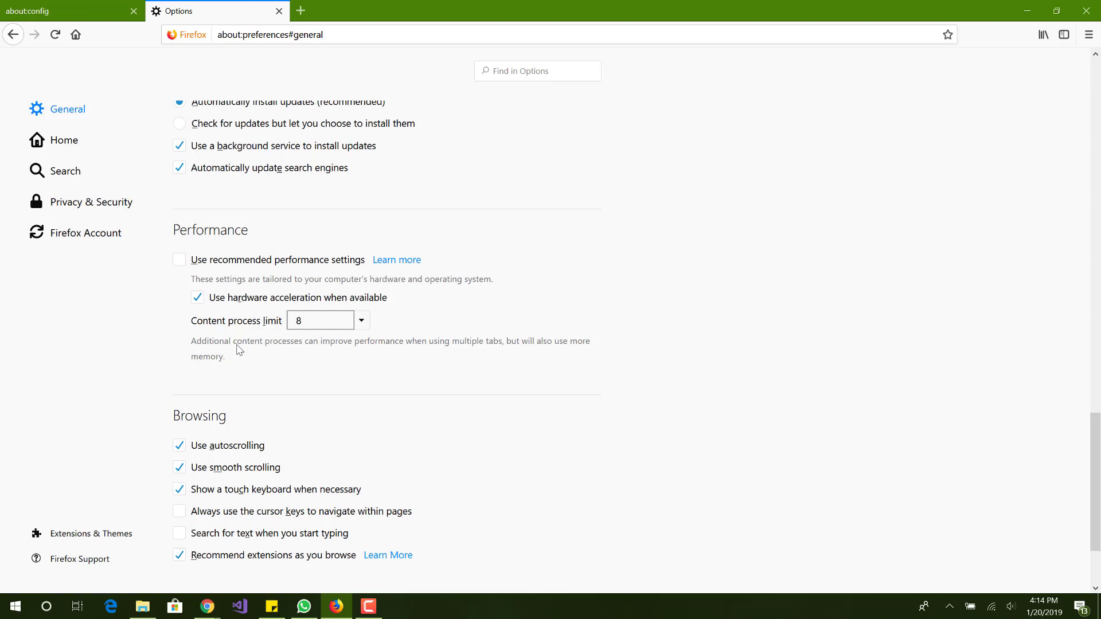
pyautogui.scroll(-2, 240, 350)
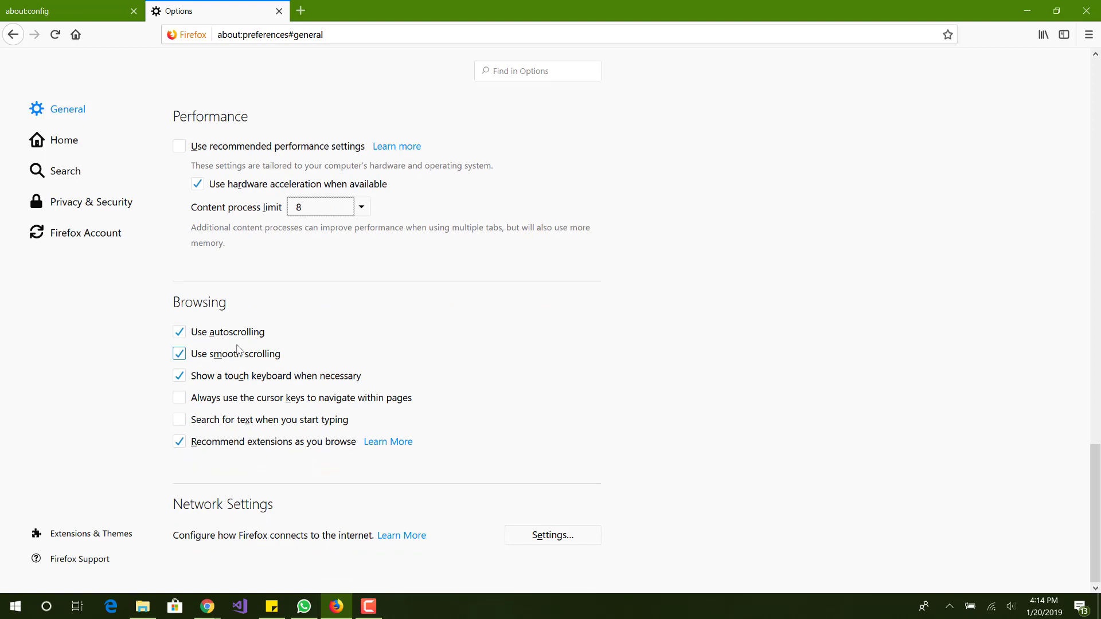
pyautogui.scroll(1, 239, 350)
pyautogui.scroll(3, 240, 350)
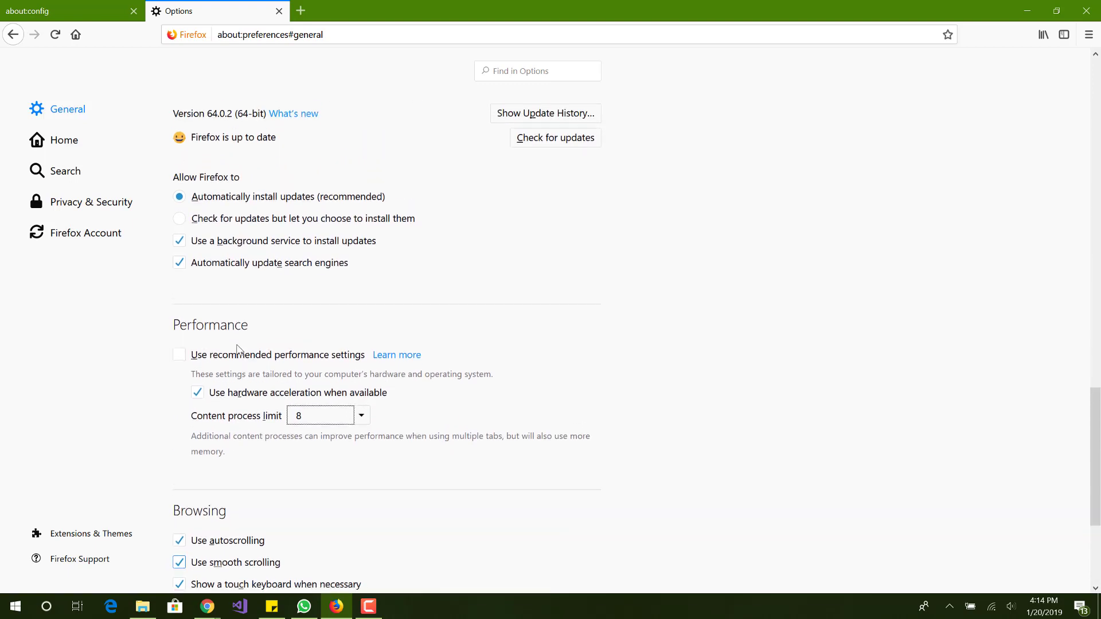
pyautogui.scroll(2, 239, 350)
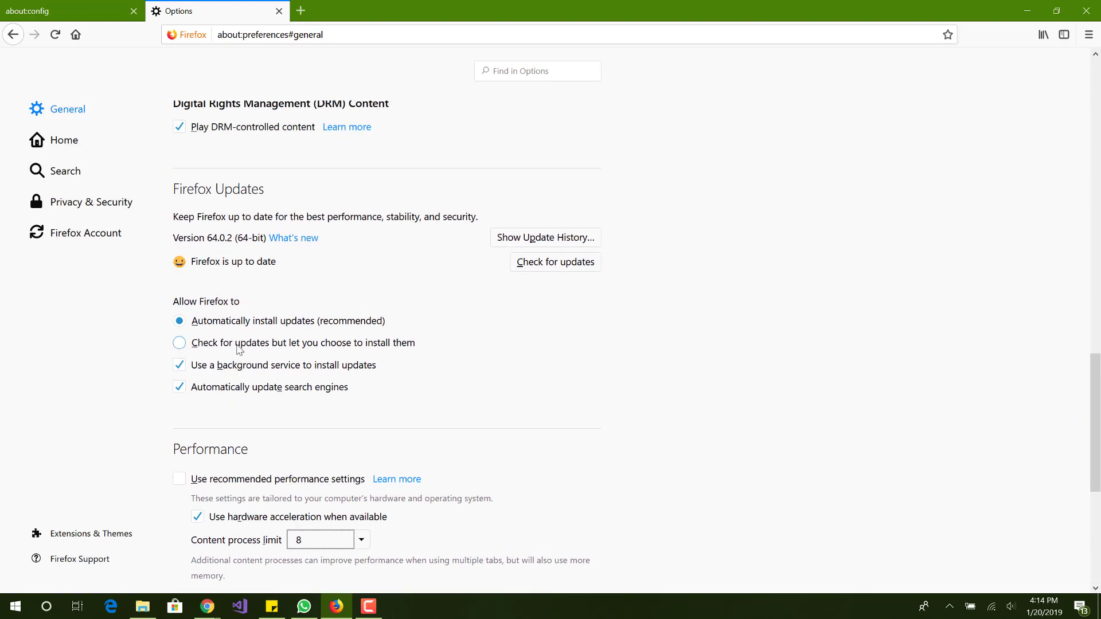
pyautogui.scroll(6, 238, 347)
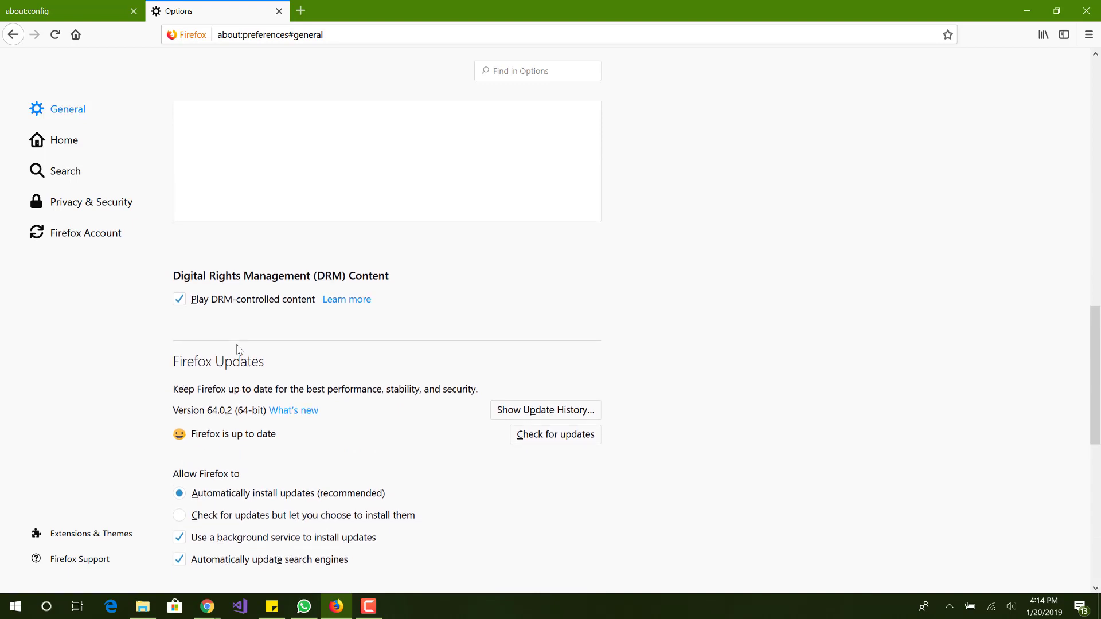
pyautogui.scroll(2, 240, 349)
# Open Privacy & Security and set Do Not Track to send the signal Always
pyautogui.click(123, 211)
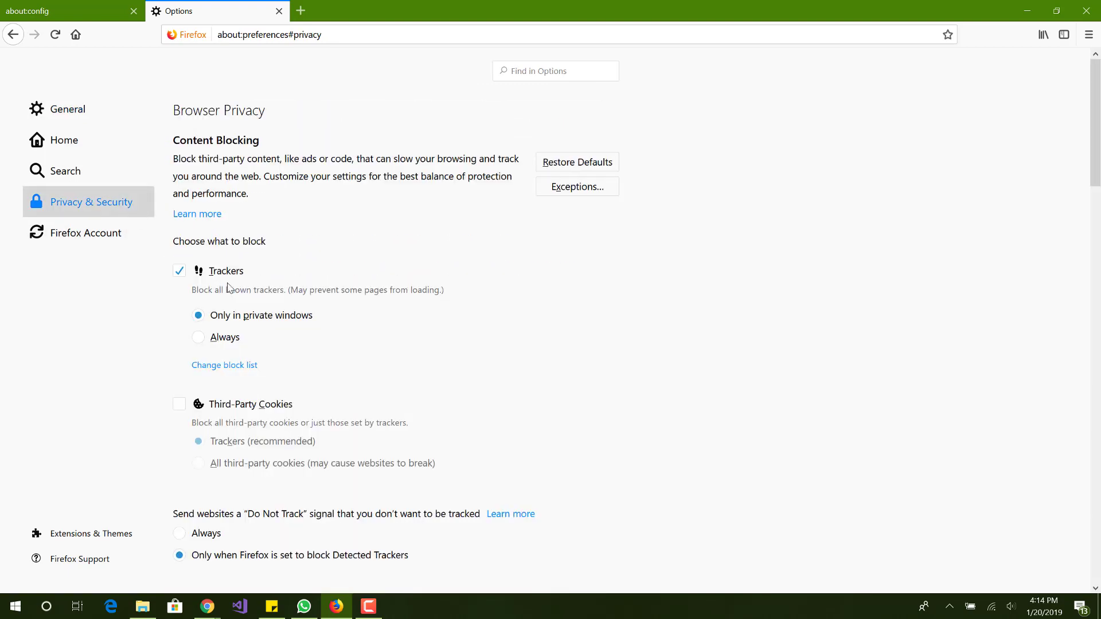
pyautogui.scroll(-1, 331, 253)
pyautogui.scroll(1, 332, 253)
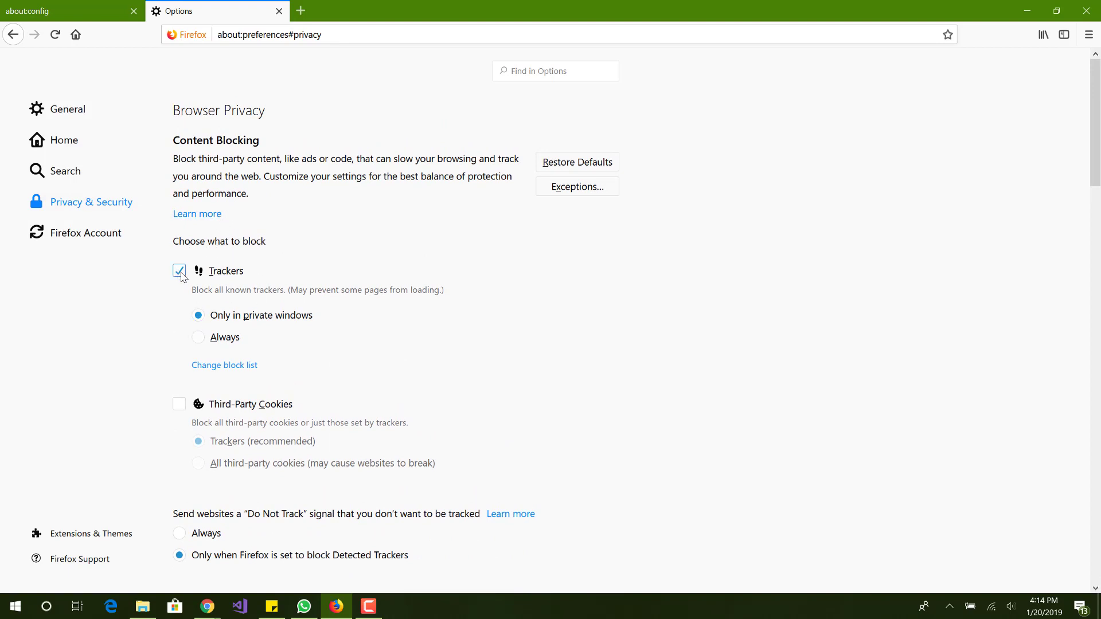
pyautogui.scroll(-4, 195, 283)
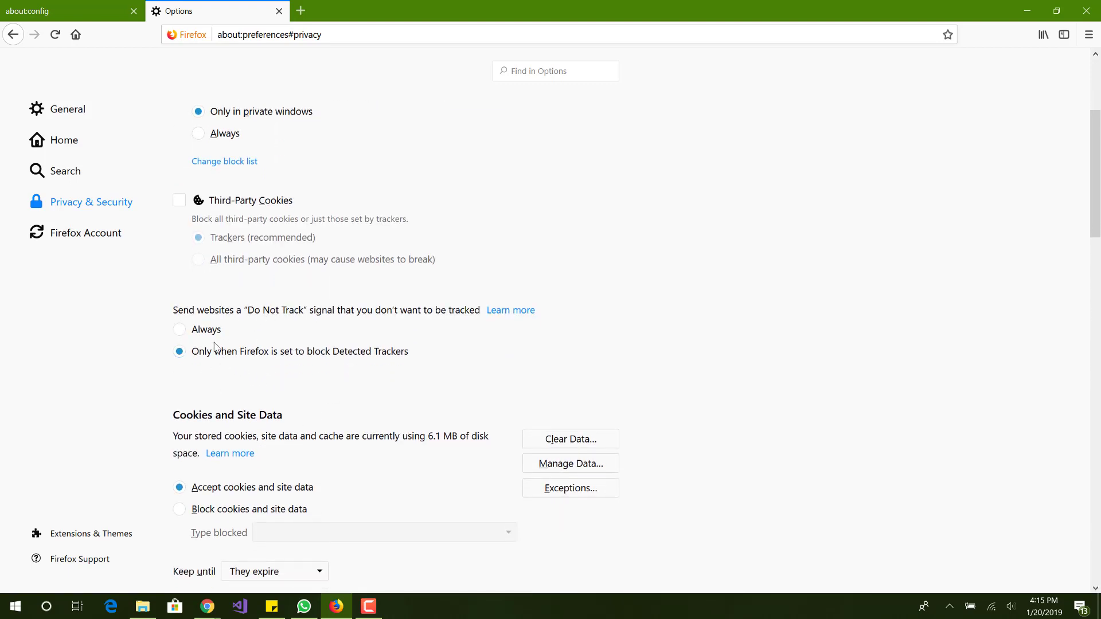
pyautogui.click(264, 331)
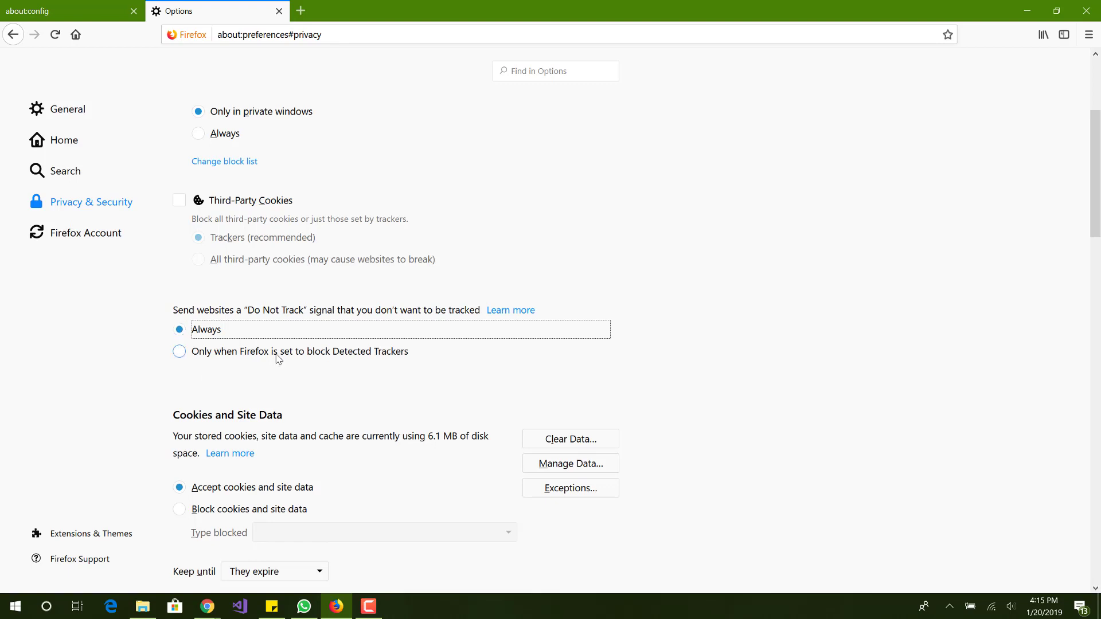
pyautogui.scroll(-2, 277, 359)
pyautogui.scroll(-2, 257, 310)
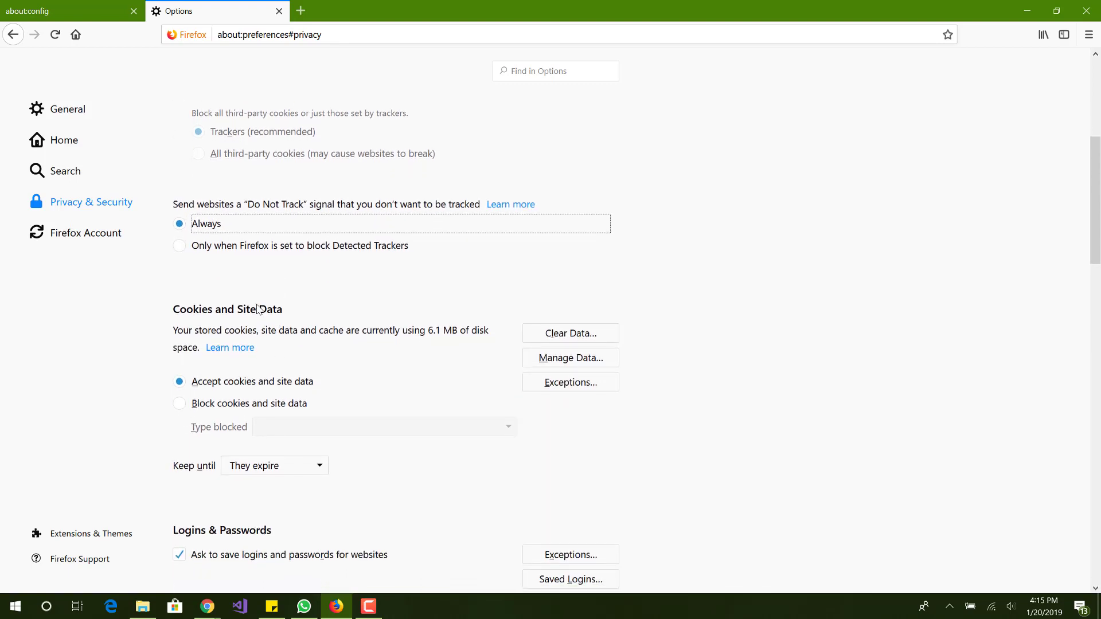
pyautogui.scroll(-9, 257, 309)
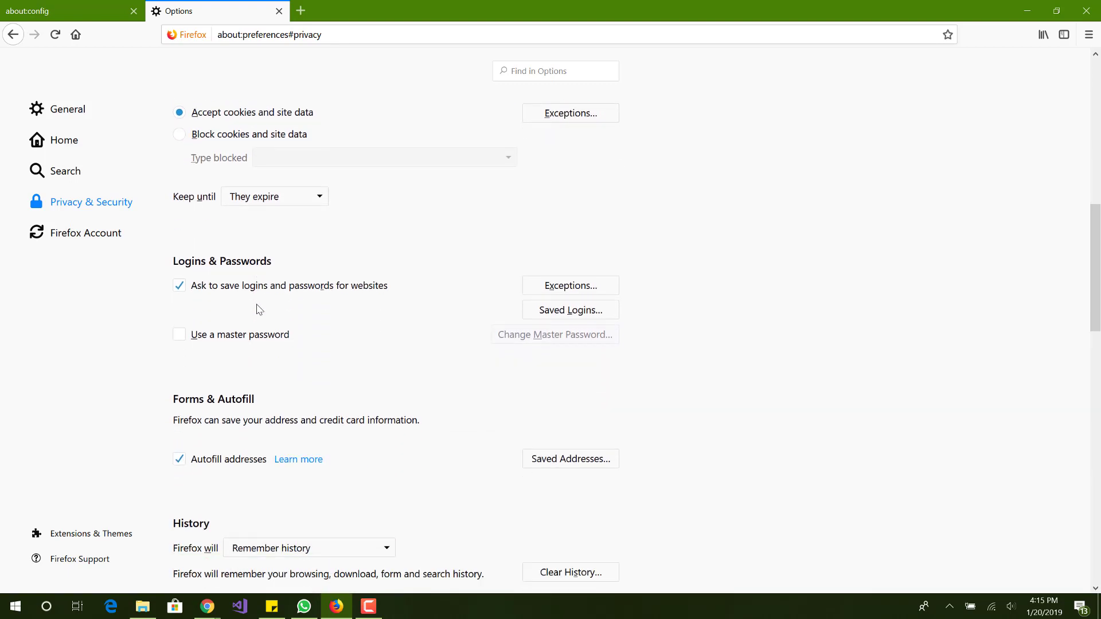
pyautogui.scroll(-9, 260, 310)
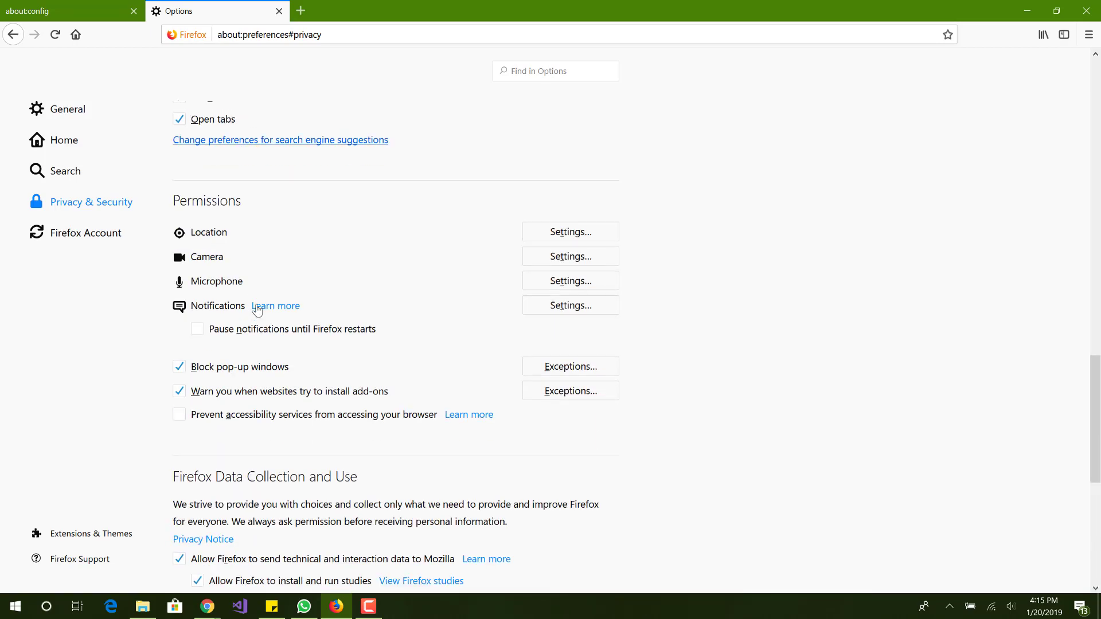
pyautogui.scroll(-2, 259, 310)
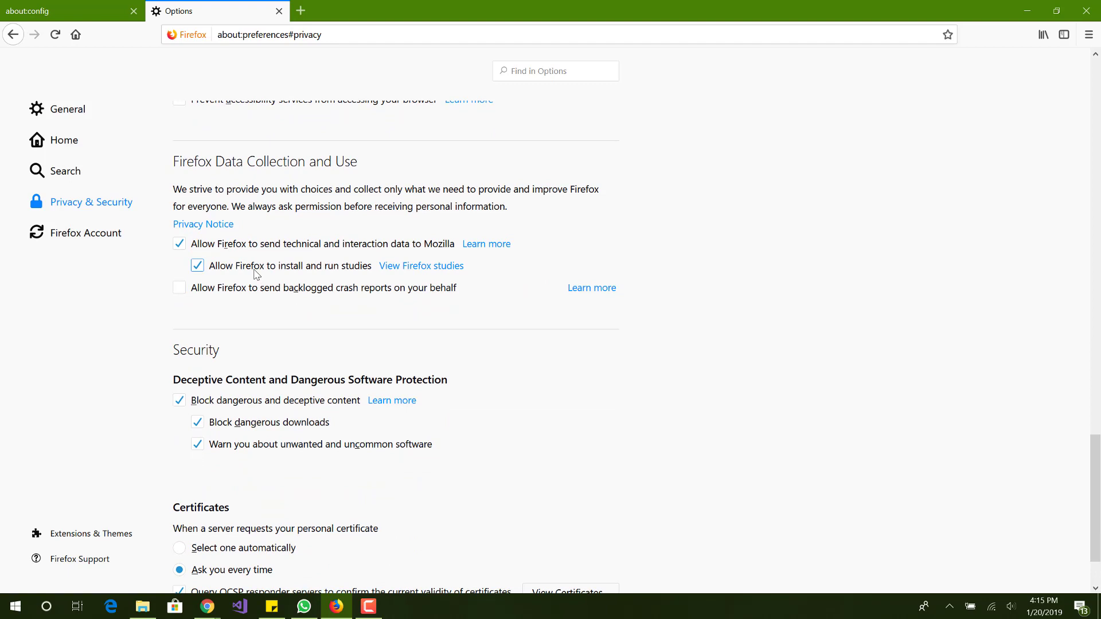
# Uncheck 'Allow Firefox to send technical and interaction data to Mozilla' under Data Collection and Use
pyautogui.click(241, 245)
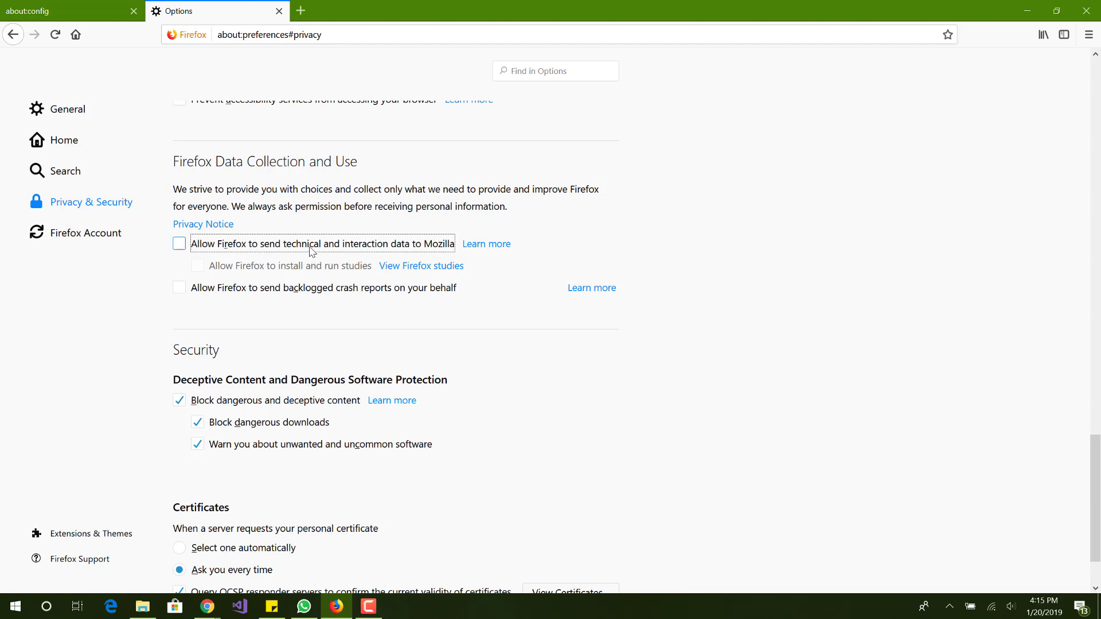
pyautogui.moveTo(312, 227); pyautogui.dragTo(313, 190)
pyautogui.click(313, 191)
pyautogui.scroll(3, 218, 147)
pyautogui.scroll(10, 217, 148)
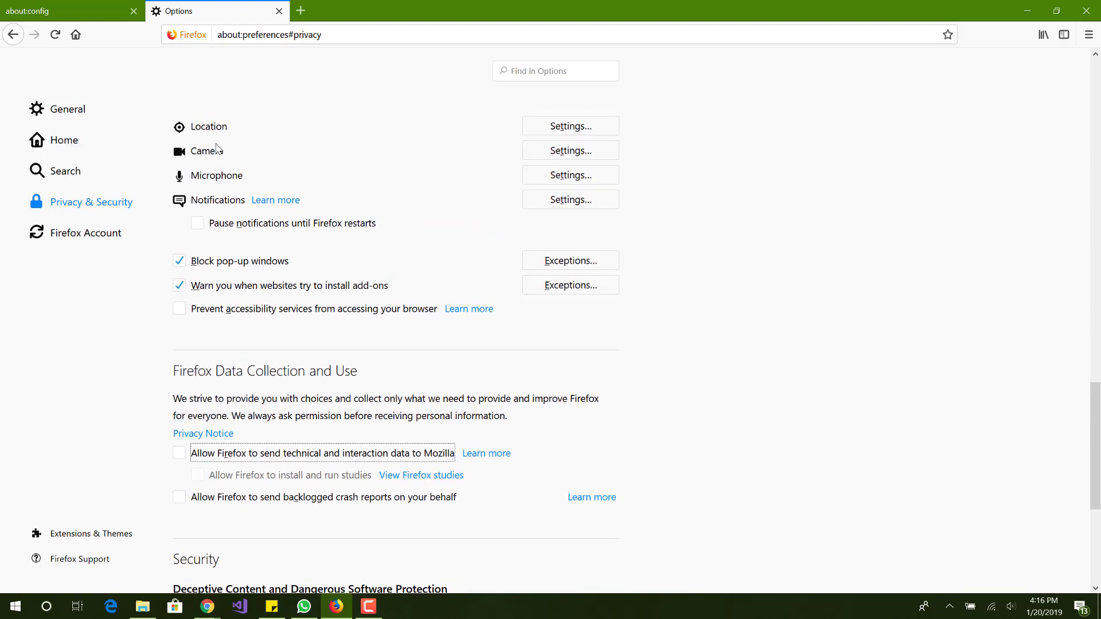
pyautogui.scroll(5, 217, 148)
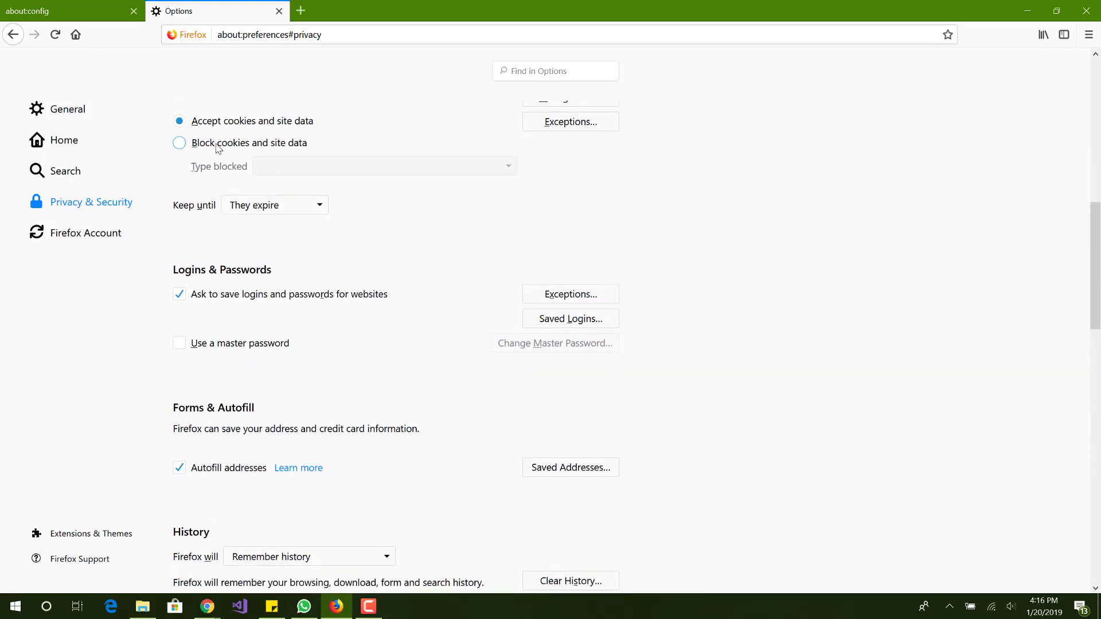
pyautogui.click(86, 108)
pyautogui.scroll(-3, 323, 251)
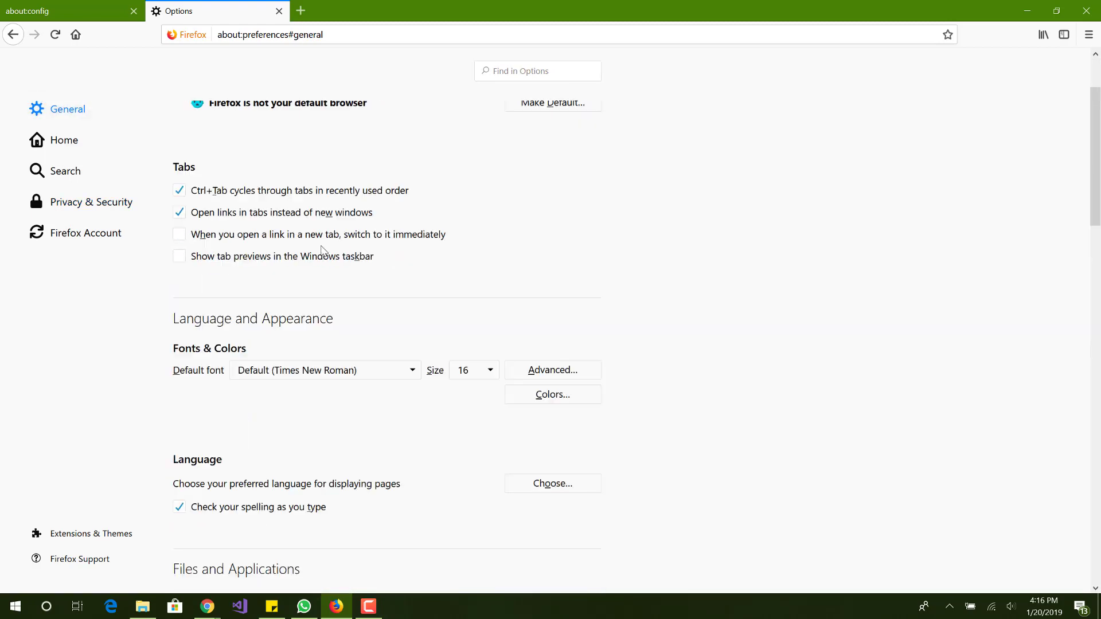
pyautogui.scroll(-1, 322, 250)
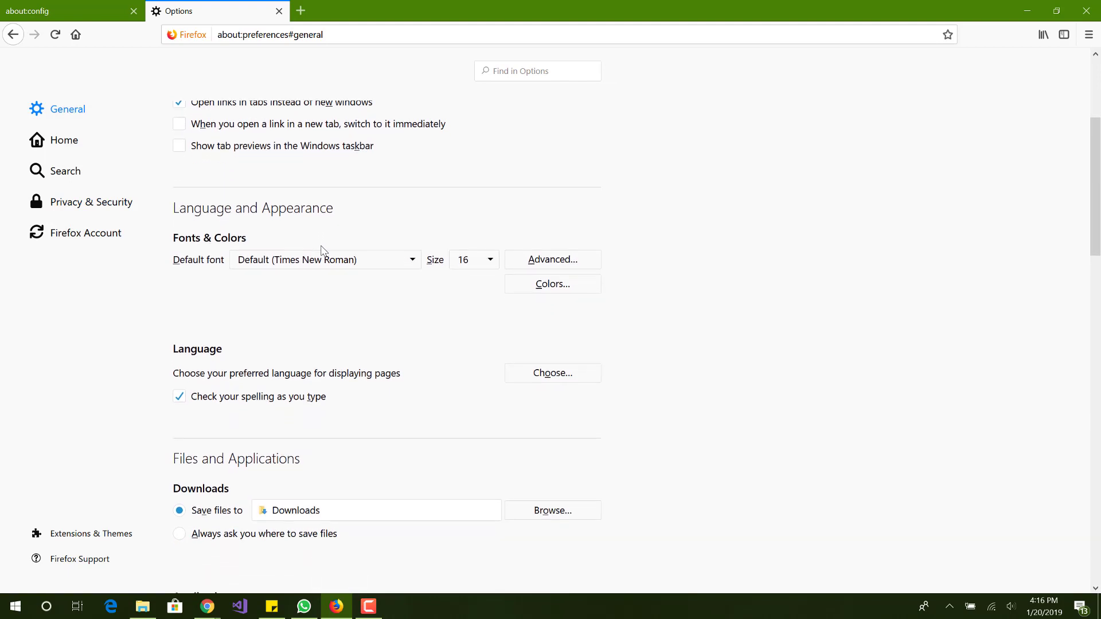
pyautogui.click(117, 207)
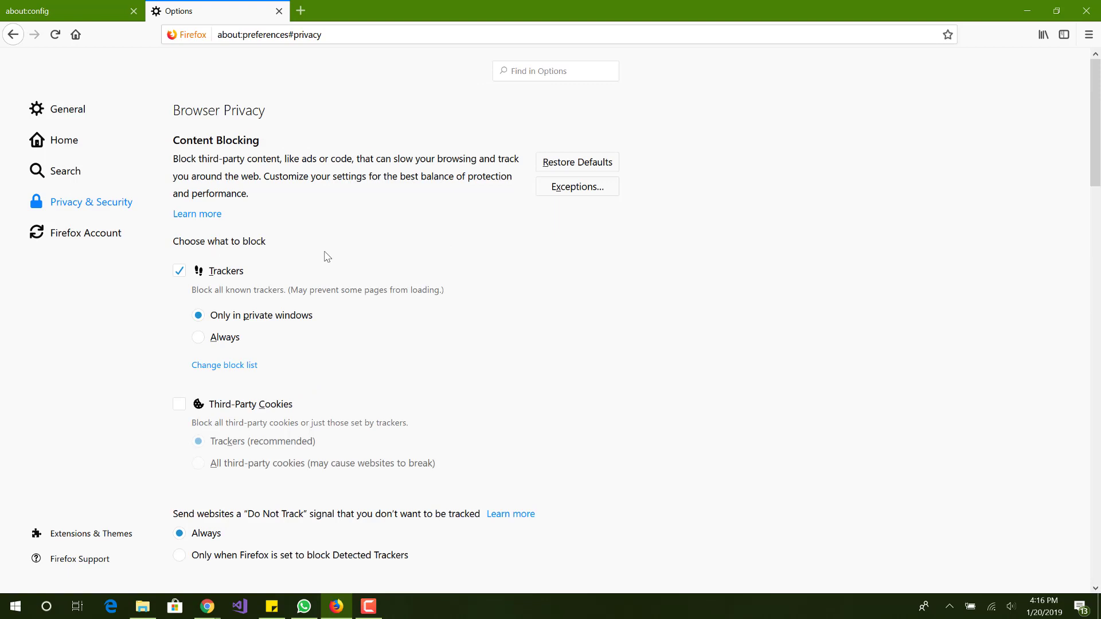
# Search options for 'acce', tick Prevent accessibility services, and cancel the restart prompt
pyautogui.scroll(-1, 326, 256)
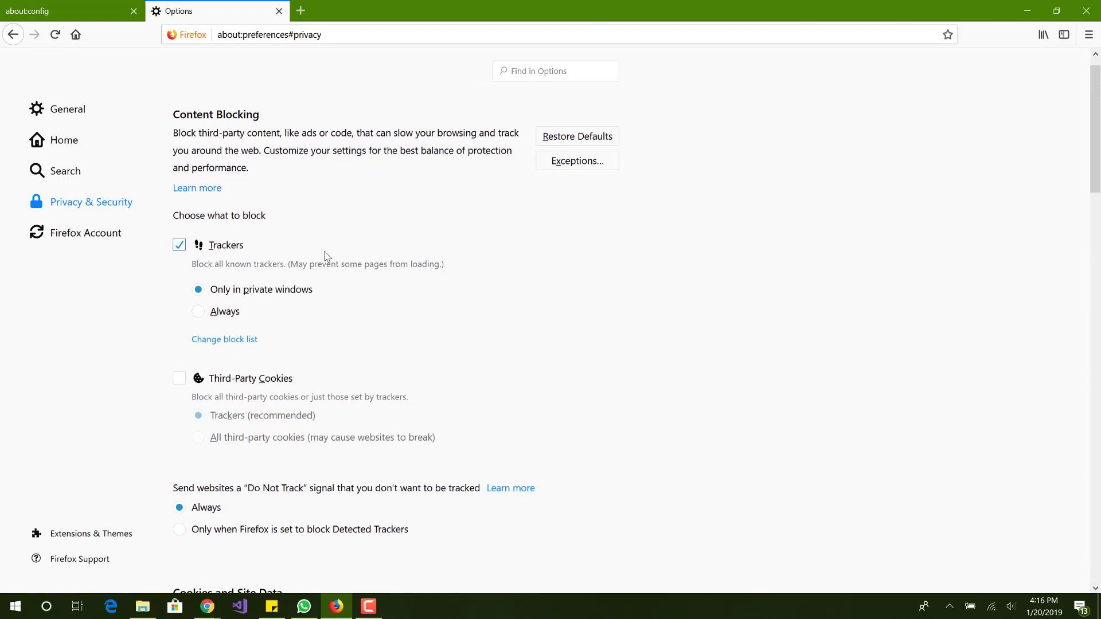
pyautogui.scroll(1, 325, 255)
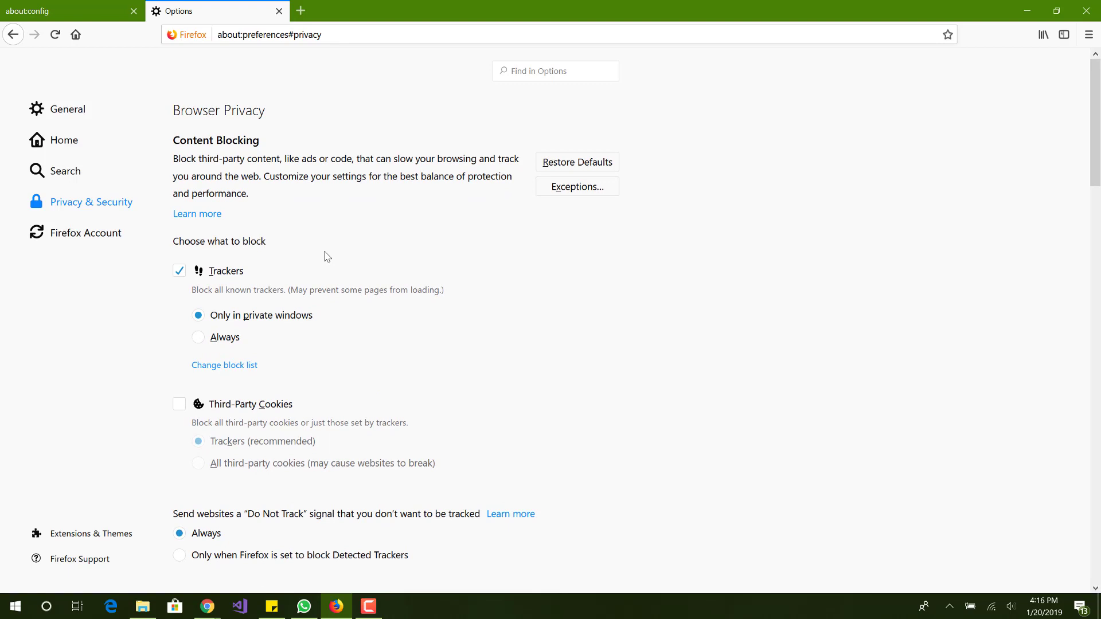
pyautogui.click(535, 71)
pyautogui.write('acc')
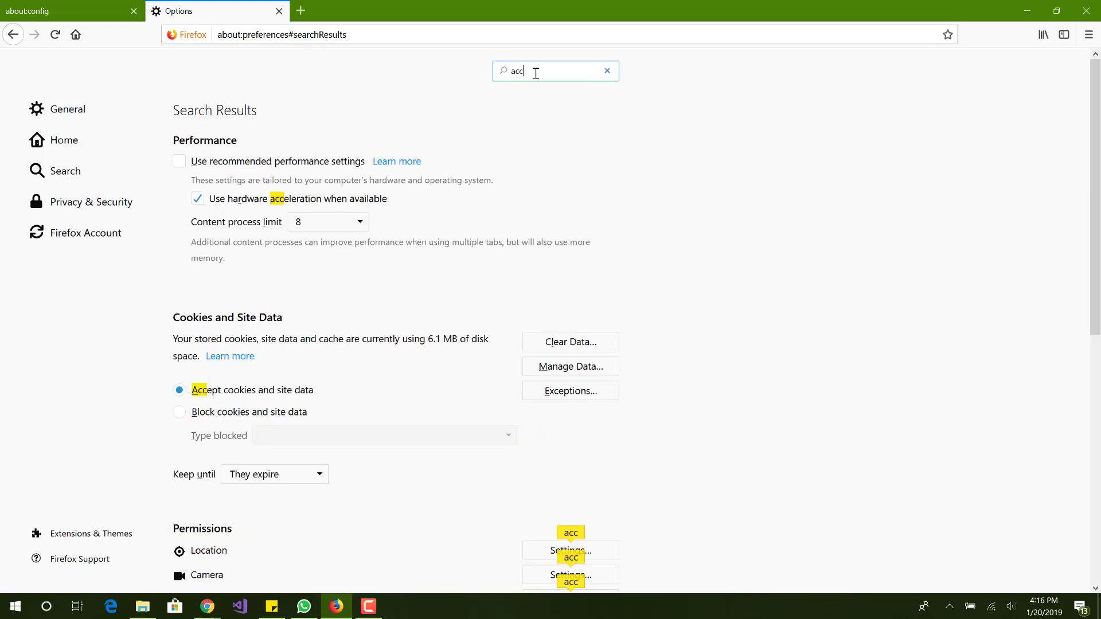
pyautogui.write('es')
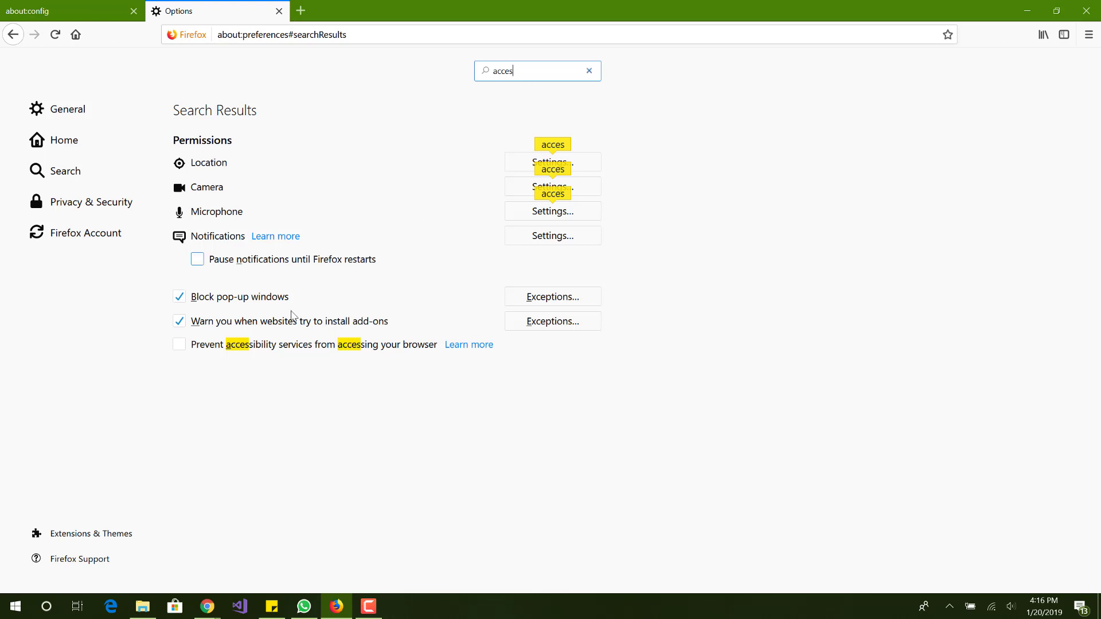
pyautogui.click(257, 350)
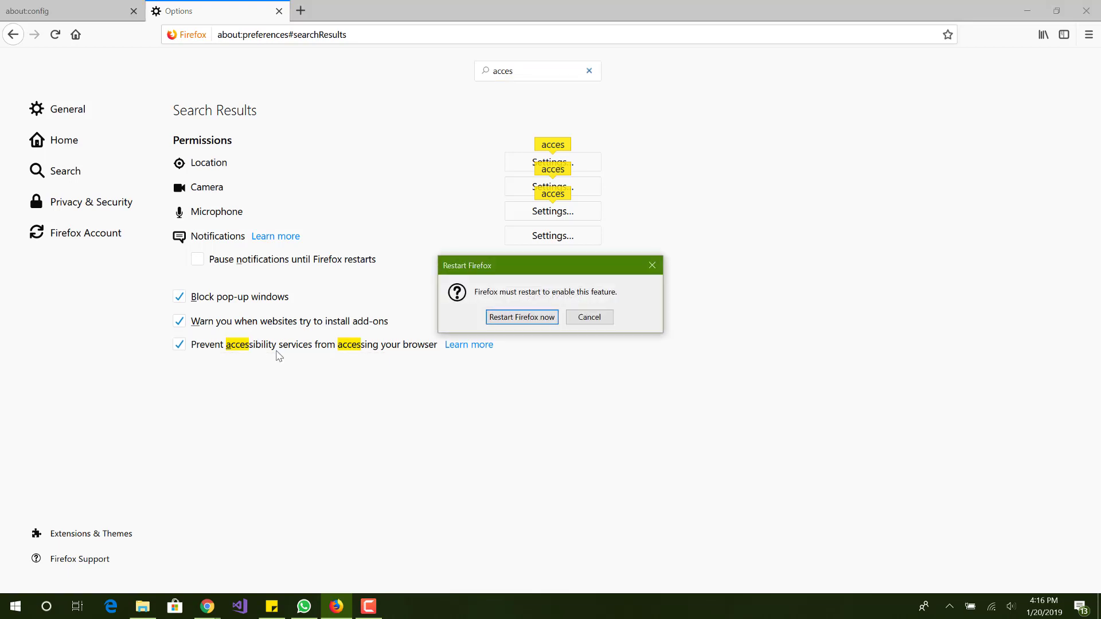
pyautogui.click(589, 316)
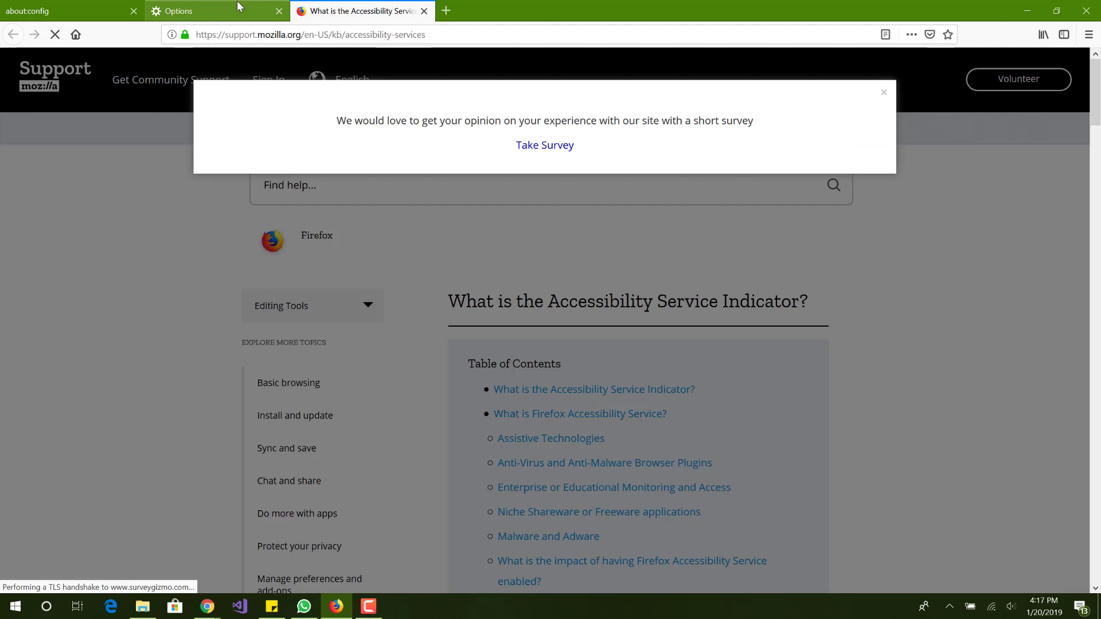
# Dismiss the survey popup, close the support article tab, and open a new tab showing Top Sites
pyautogui.click(376, 221)
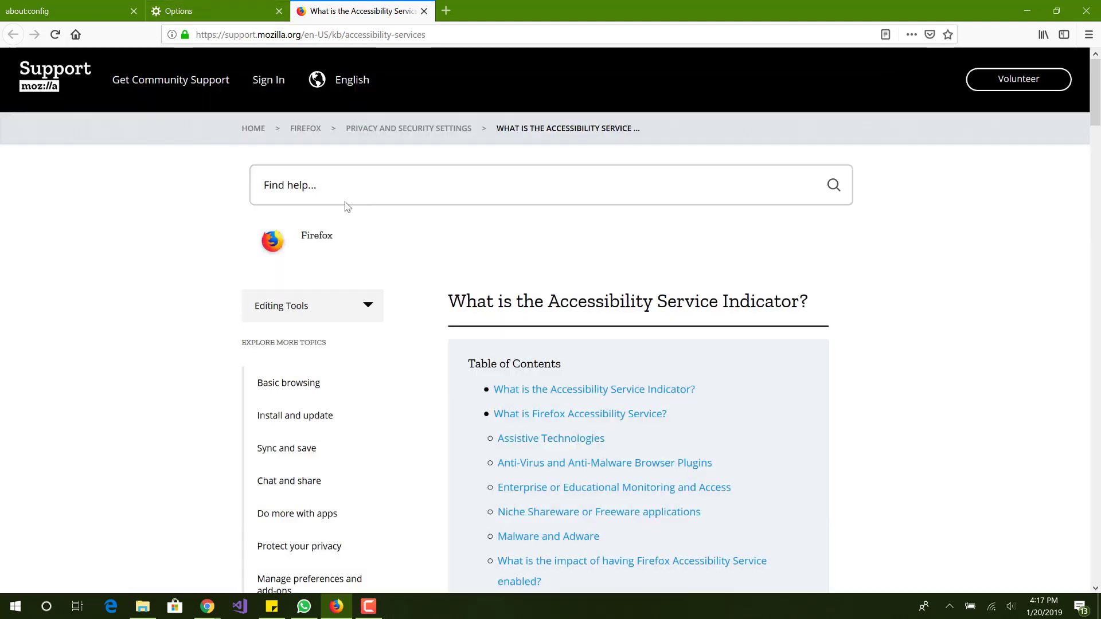
pyautogui.click(424, 11)
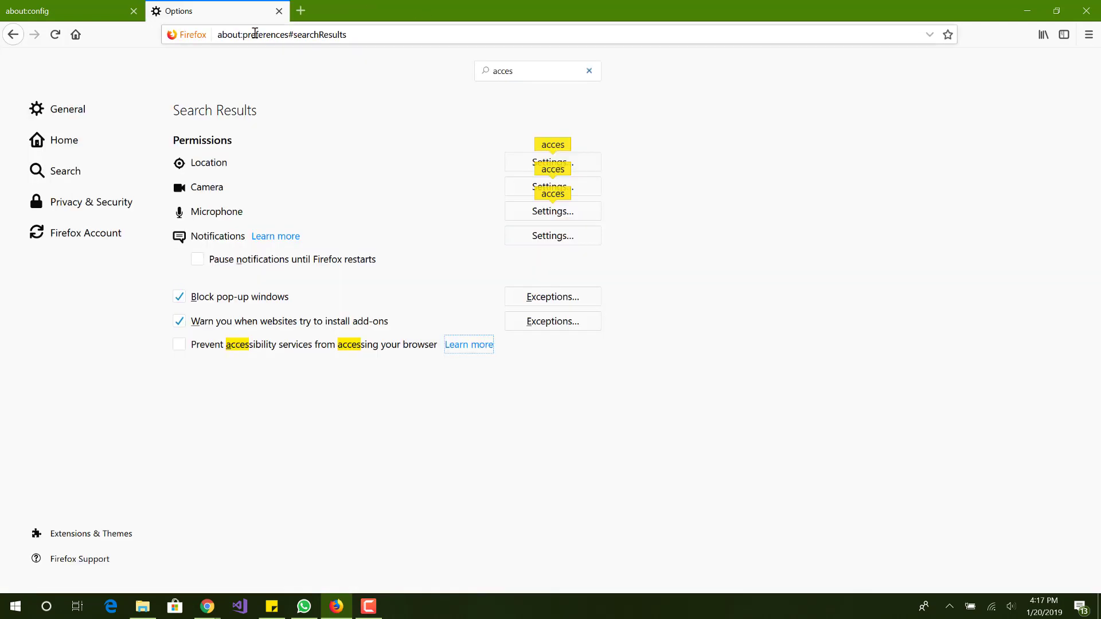
pyautogui.click(299, 10)
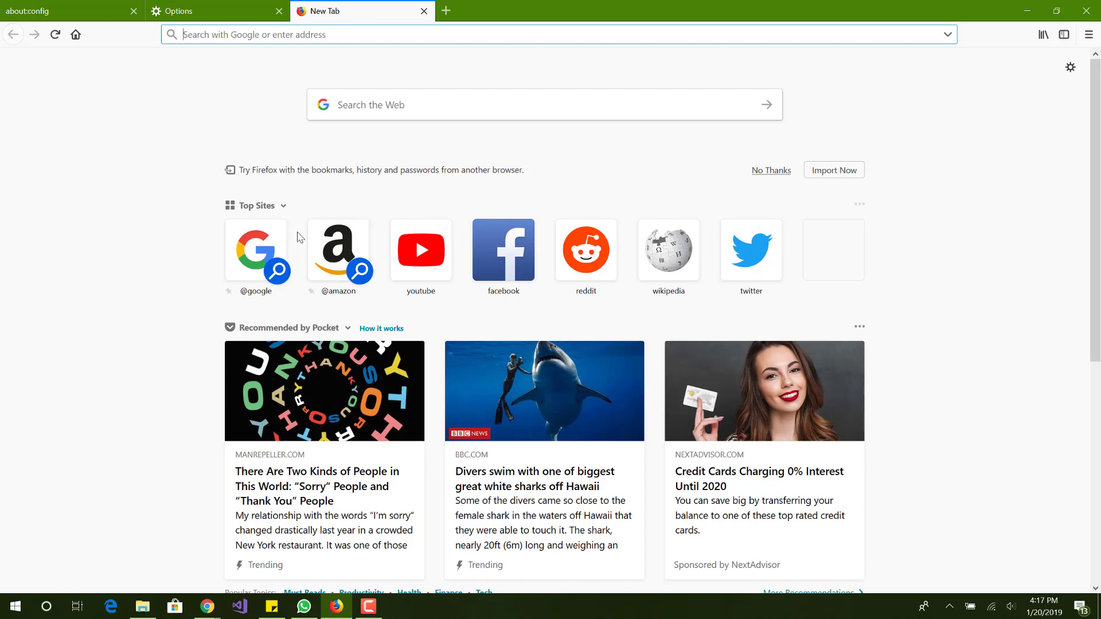
pyautogui.scroll(-1, 309, 401)
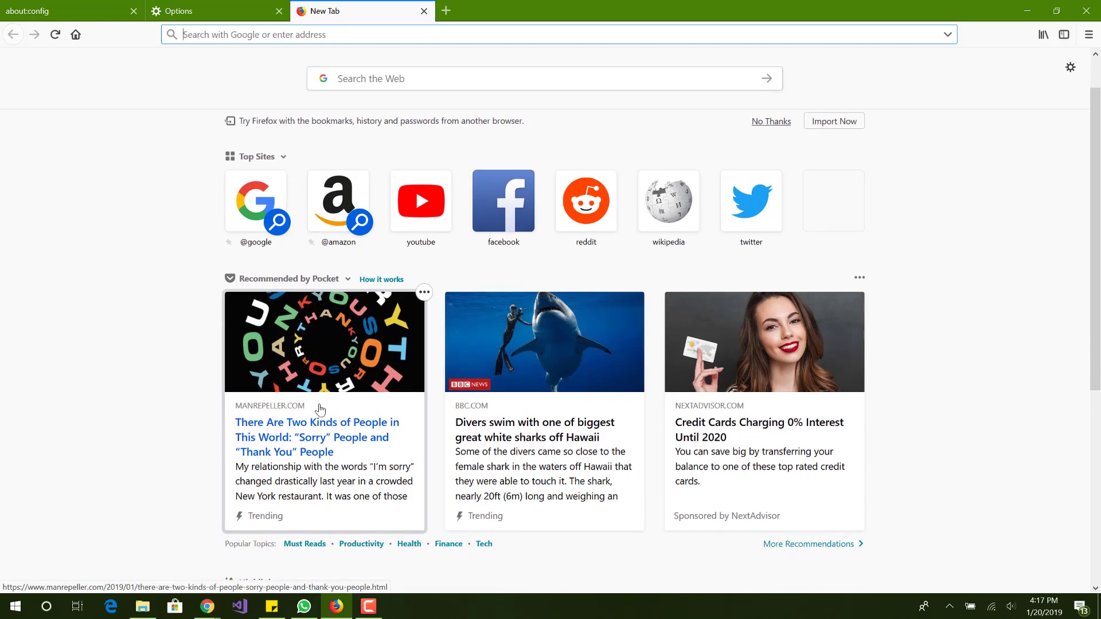
pyautogui.scroll(1, 320, 410)
pyautogui.scroll(-5, 319, 409)
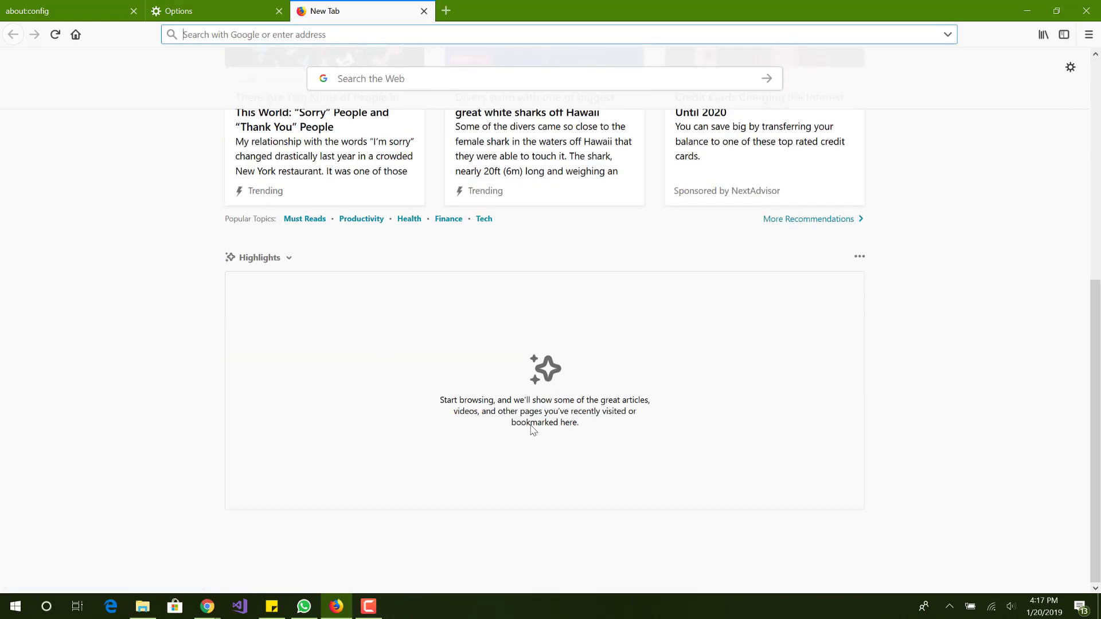
pyautogui.scroll(5, 524, 449)
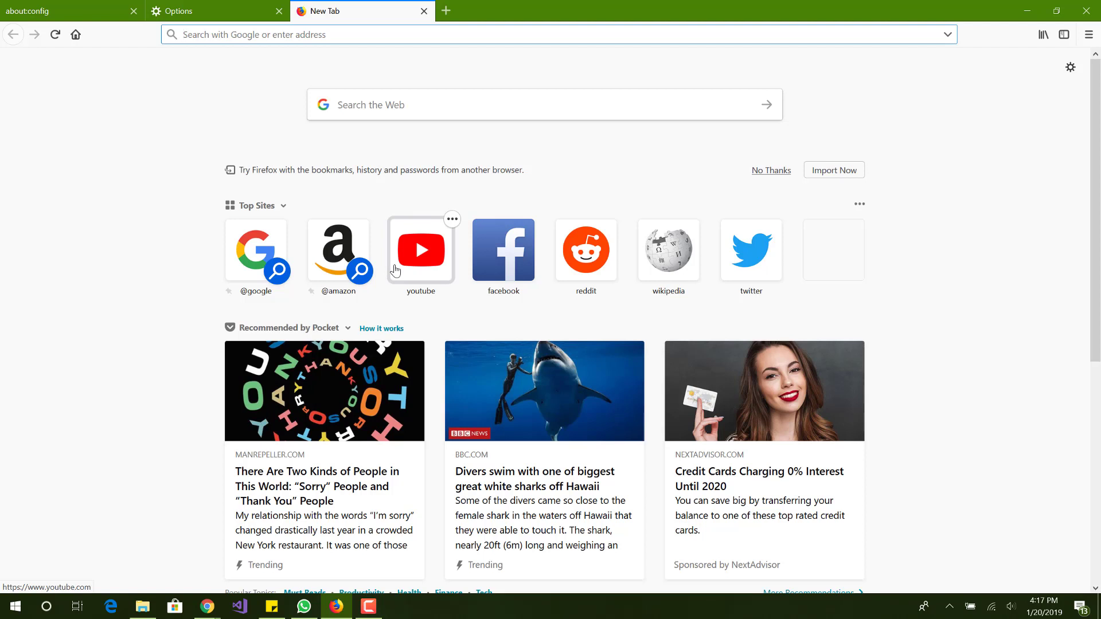
# Change the about:config tab's address to about:preferences to load Firefox Options
pyautogui.click(83, 6)
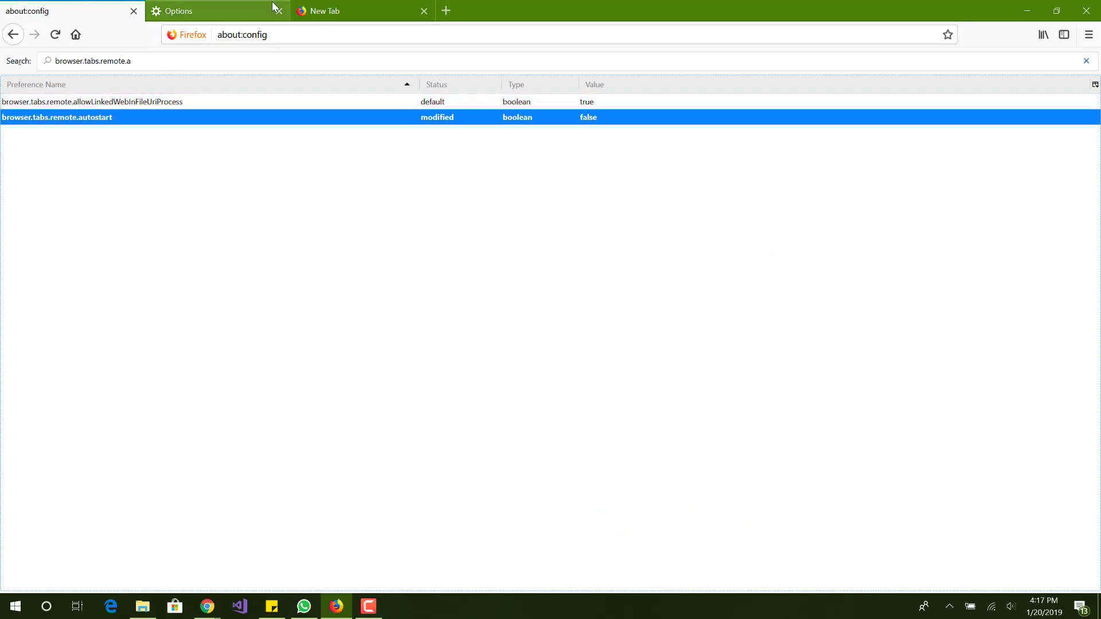
pyautogui.doubleClick(257, 37)
pyautogui.write('preferences')
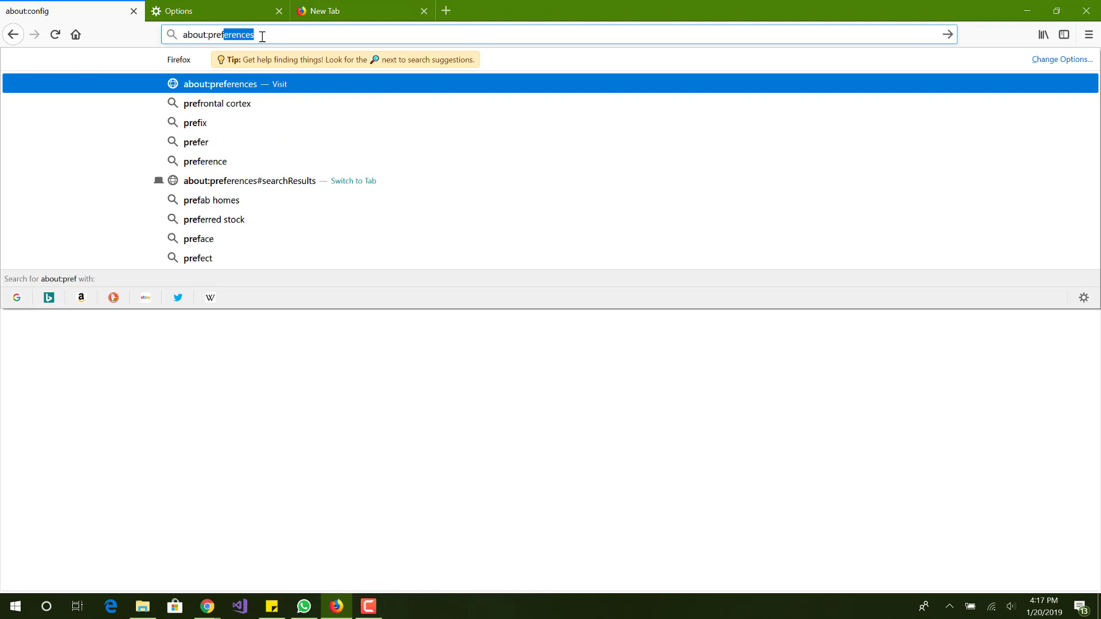
pyautogui.press('Return')
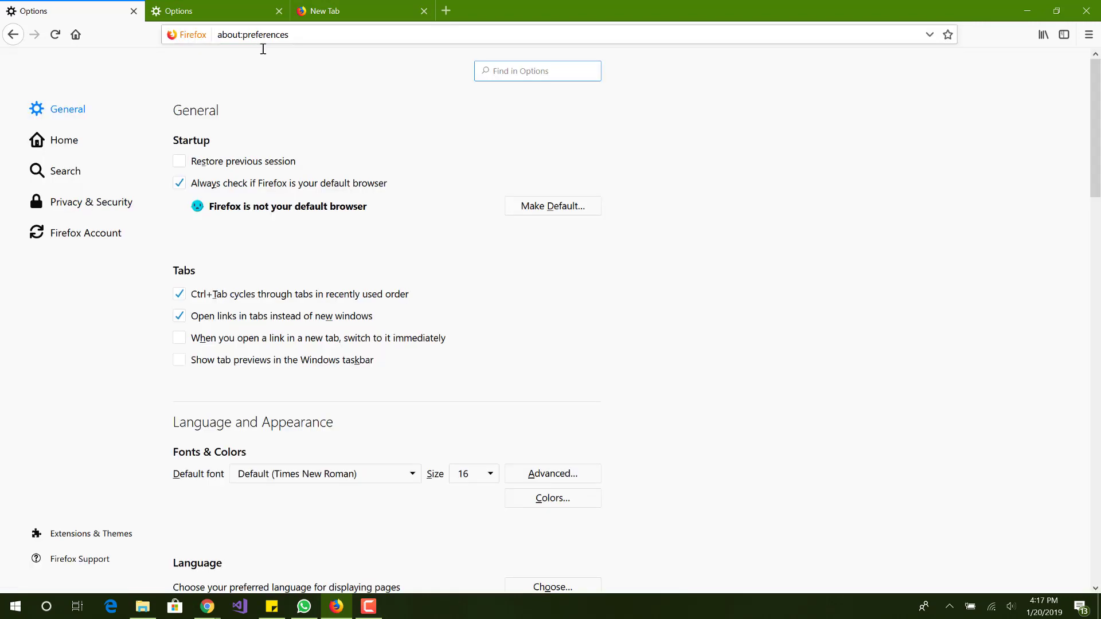
pyautogui.scroll(-3, 293, 211)
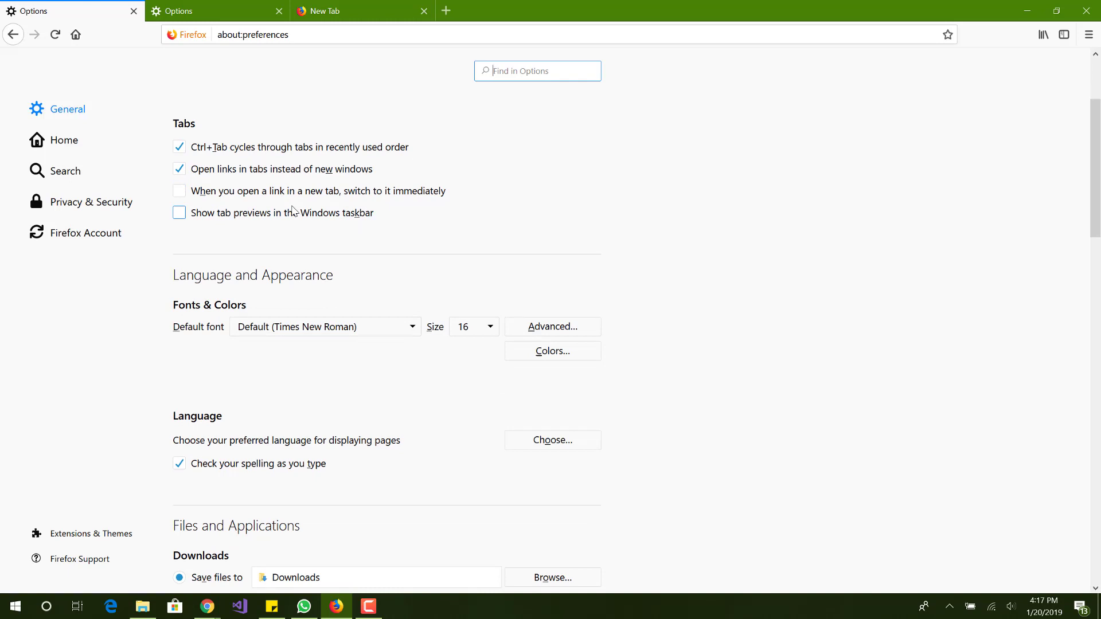
pyautogui.scroll(-6, 293, 211)
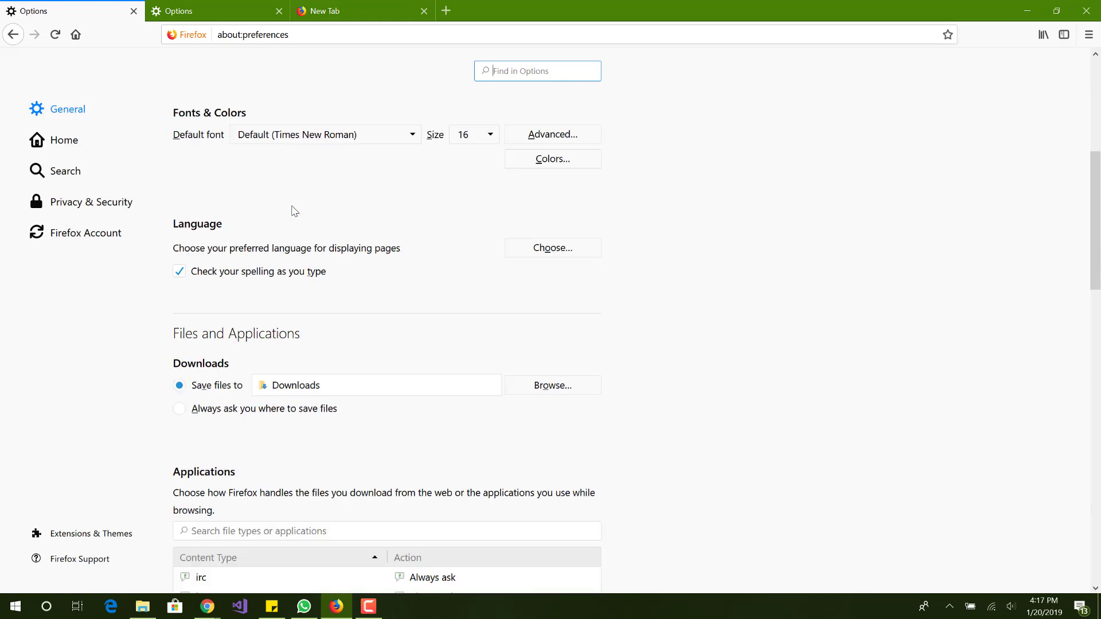
# Browse the Privacy & Security permissions, then switch to the New Tab page
pyautogui.click(76, 213)
pyautogui.scroll(-20, 286, 290)
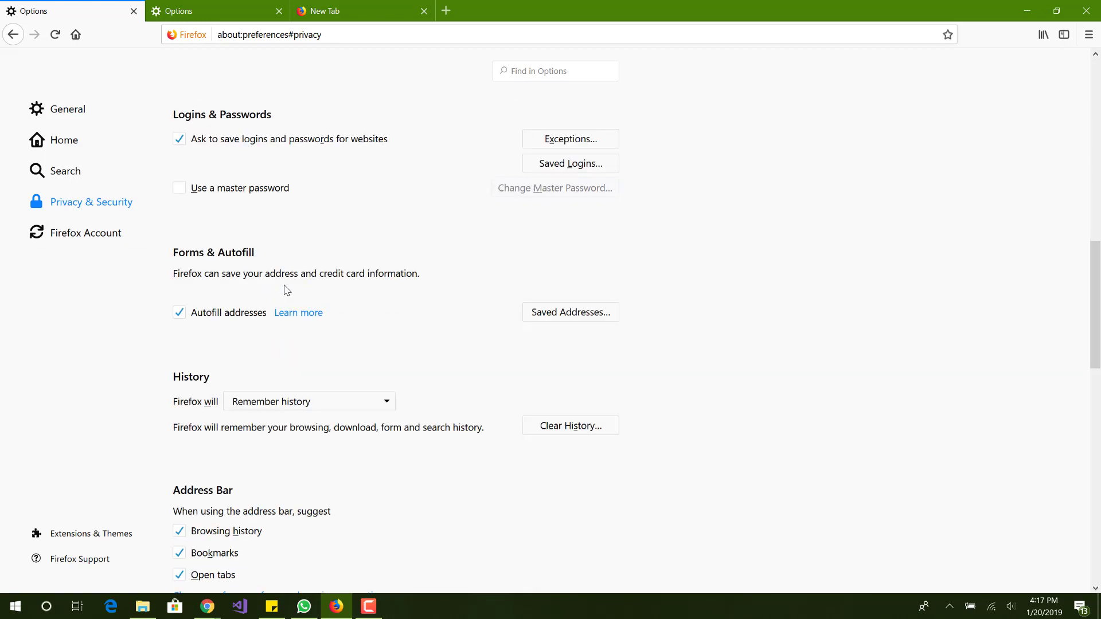
pyautogui.scroll(-10, 286, 290)
pyautogui.scroll(3, 288, 231)
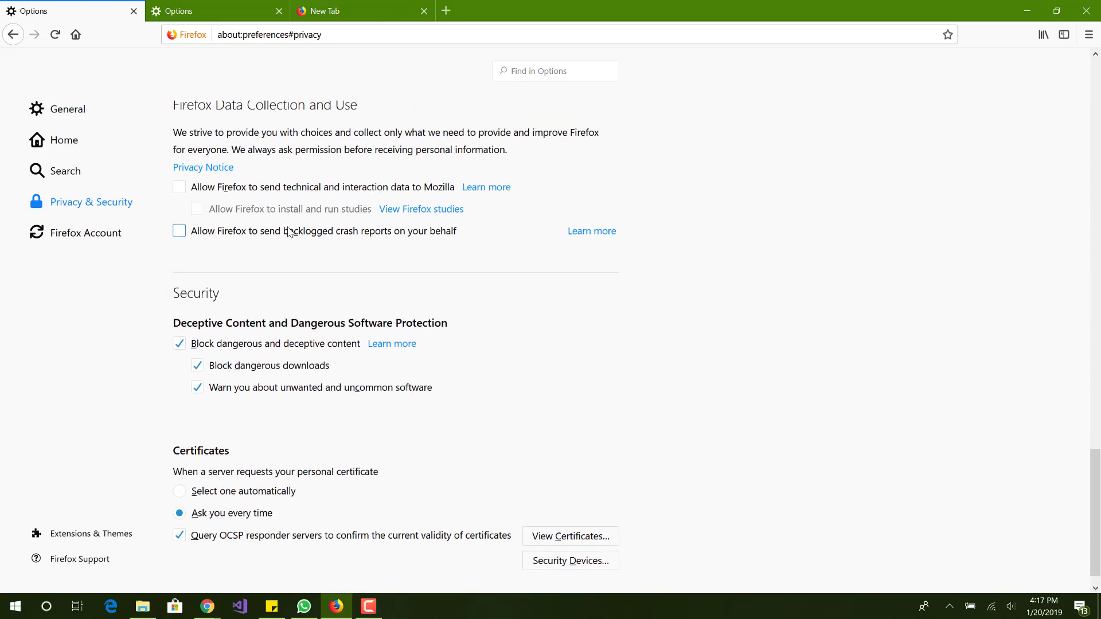
pyautogui.scroll(5, 288, 231)
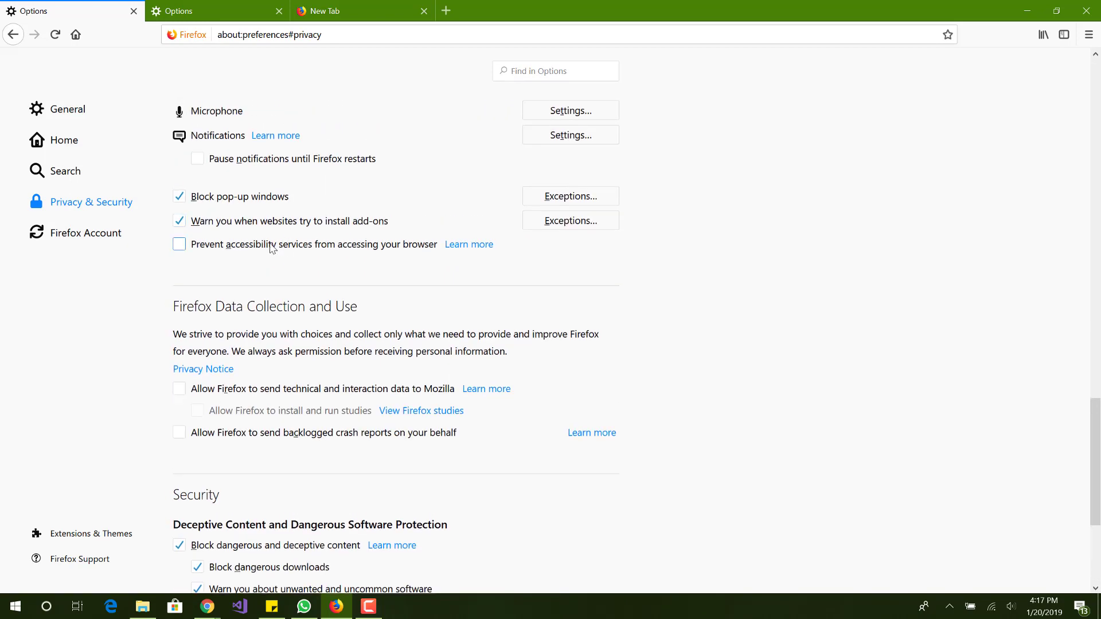
pyautogui.click(336, 8)
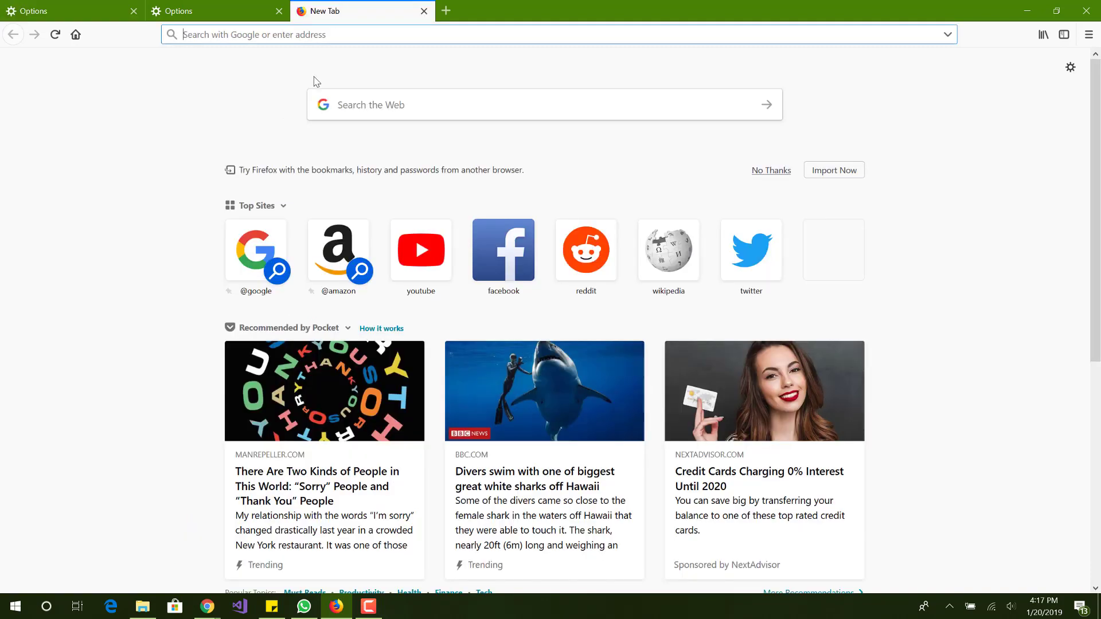
# In the second Options tab, show General settings down to Files and Applications
pyautogui.click(192, 7)
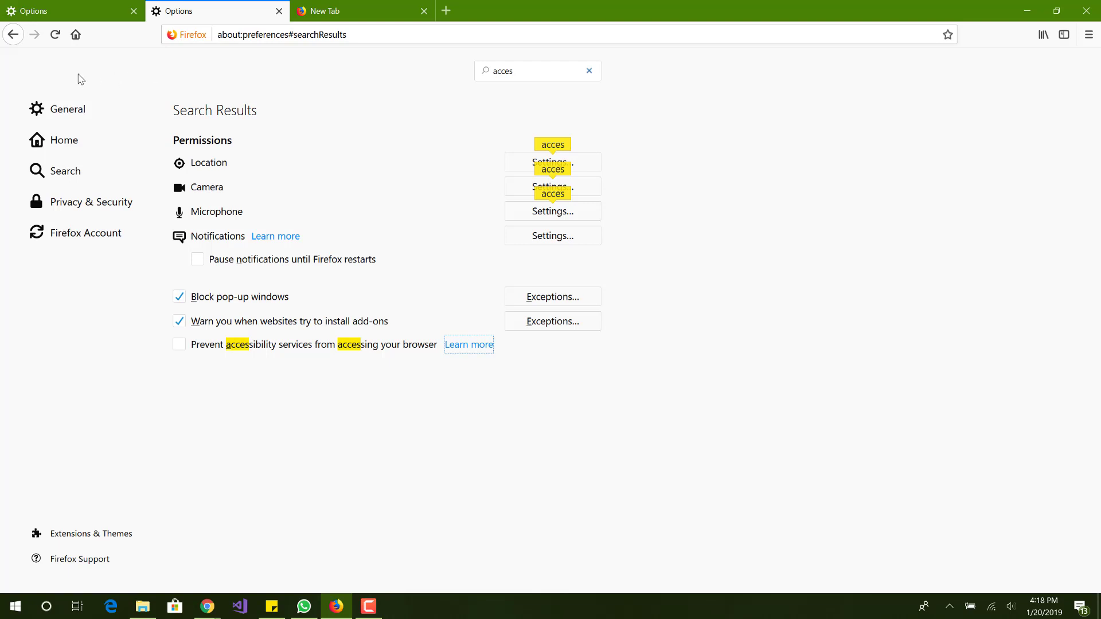
pyautogui.click(77, 109)
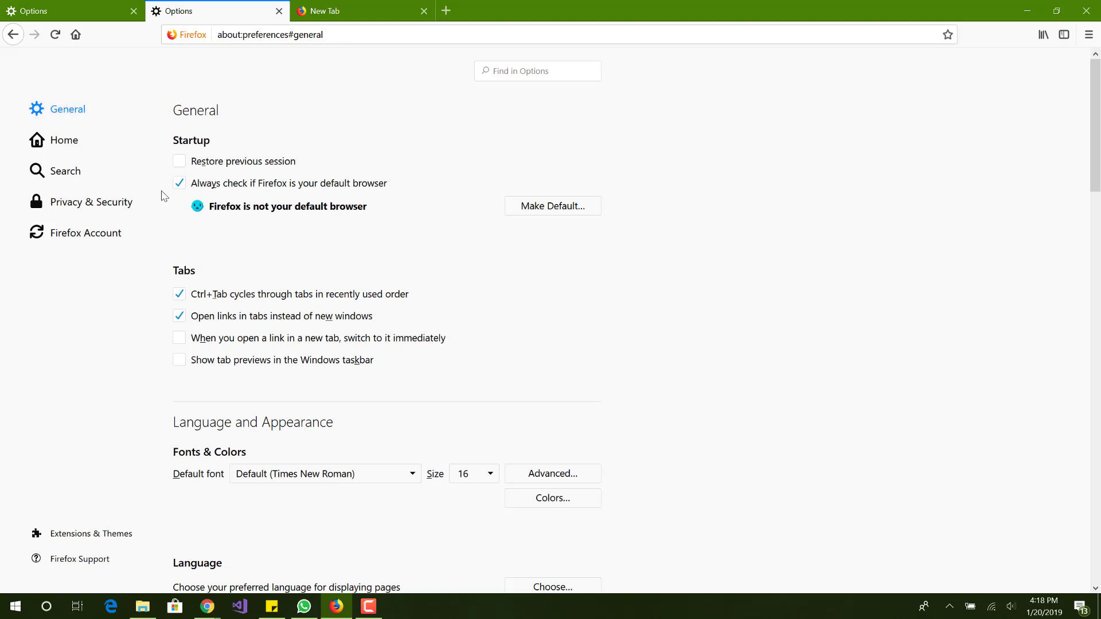
pyautogui.scroll(-5, 262, 292)
pyautogui.scroll(-2, 262, 292)
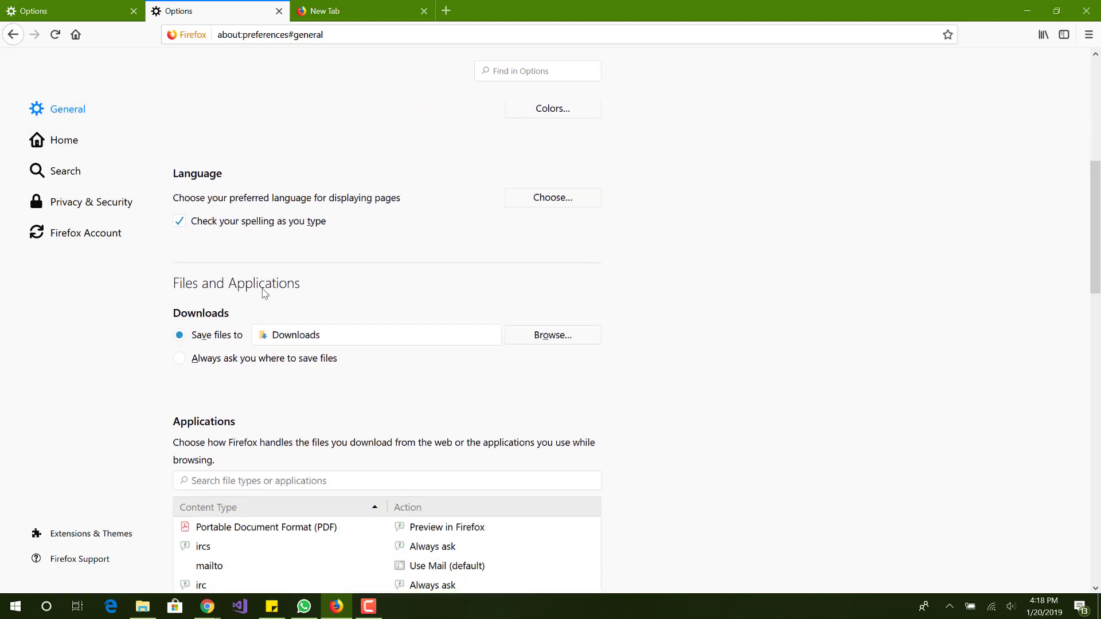
pyautogui.scroll(1, 277, 293)
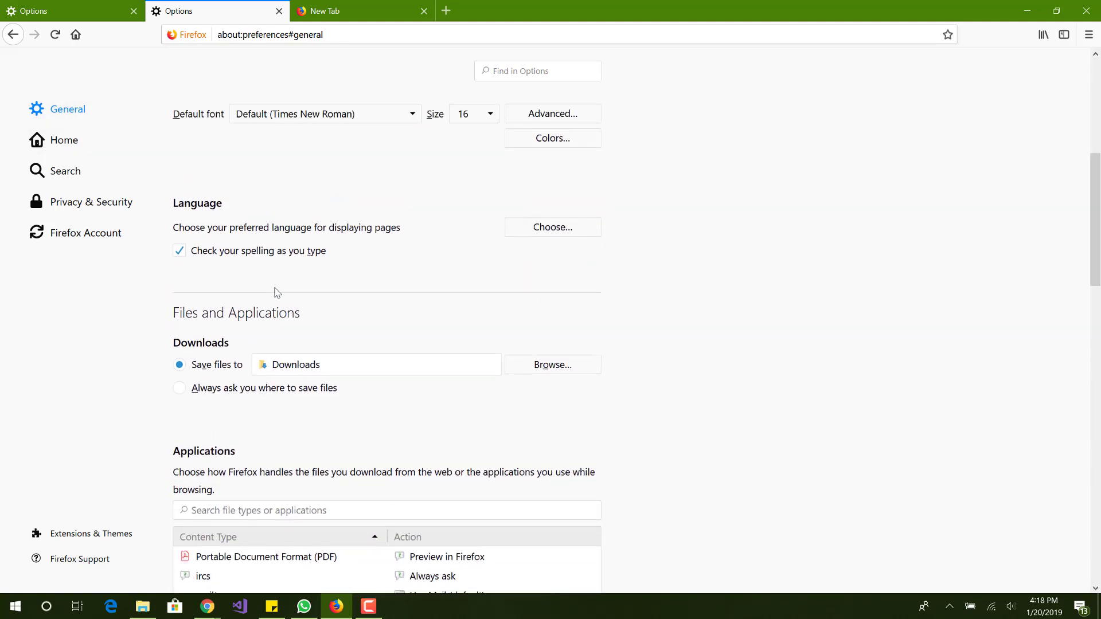
pyautogui.scroll(-3, 277, 293)
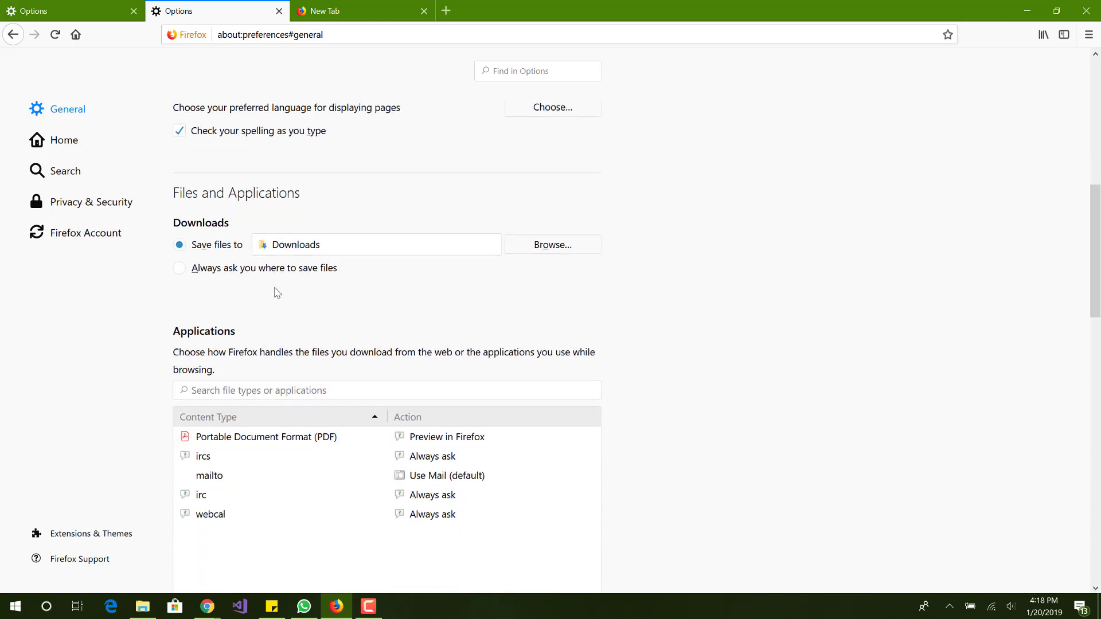
# Replace 'preferences#general' in the second tab's address with 'mem' to load about:memory
pyautogui.click(291, 34)
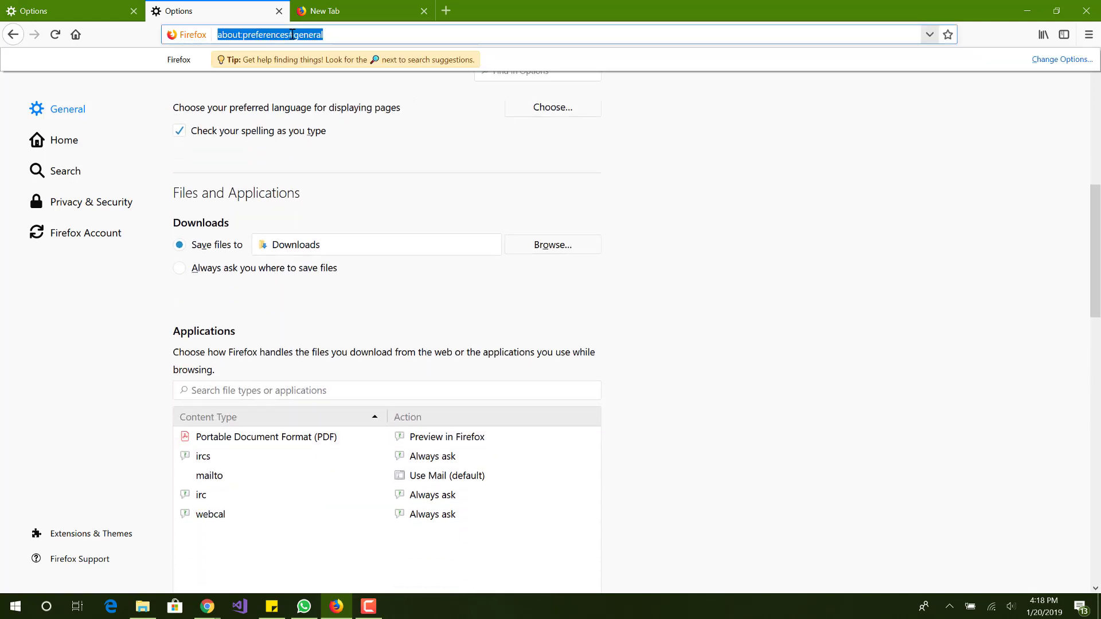
pyautogui.click(292, 34)
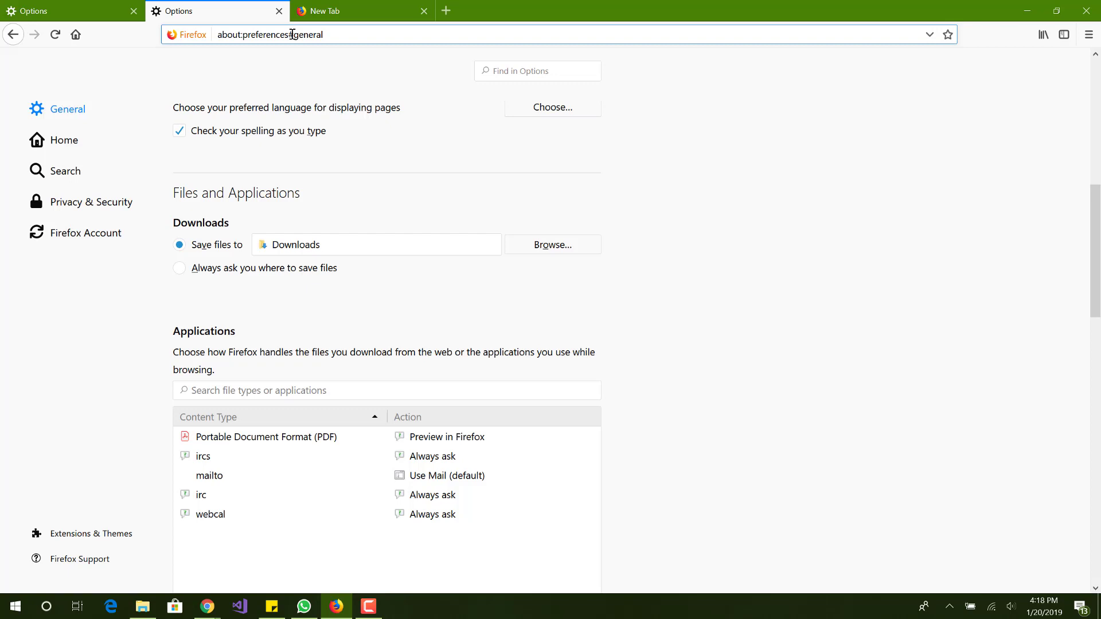
pyautogui.doubleClick(292, 35)
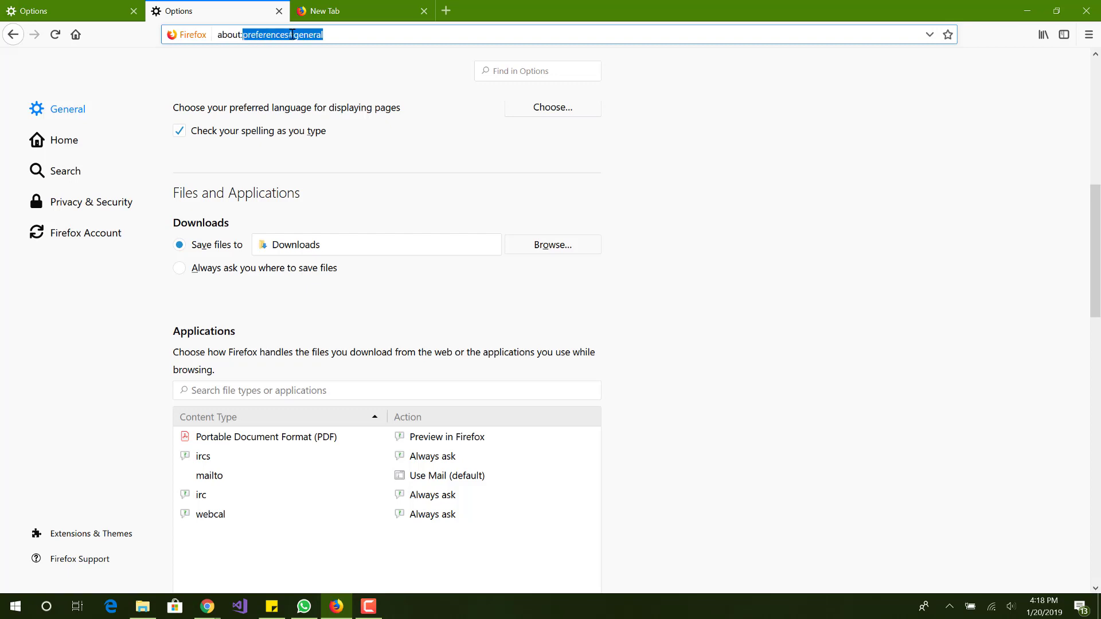
pyautogui.write('memory')
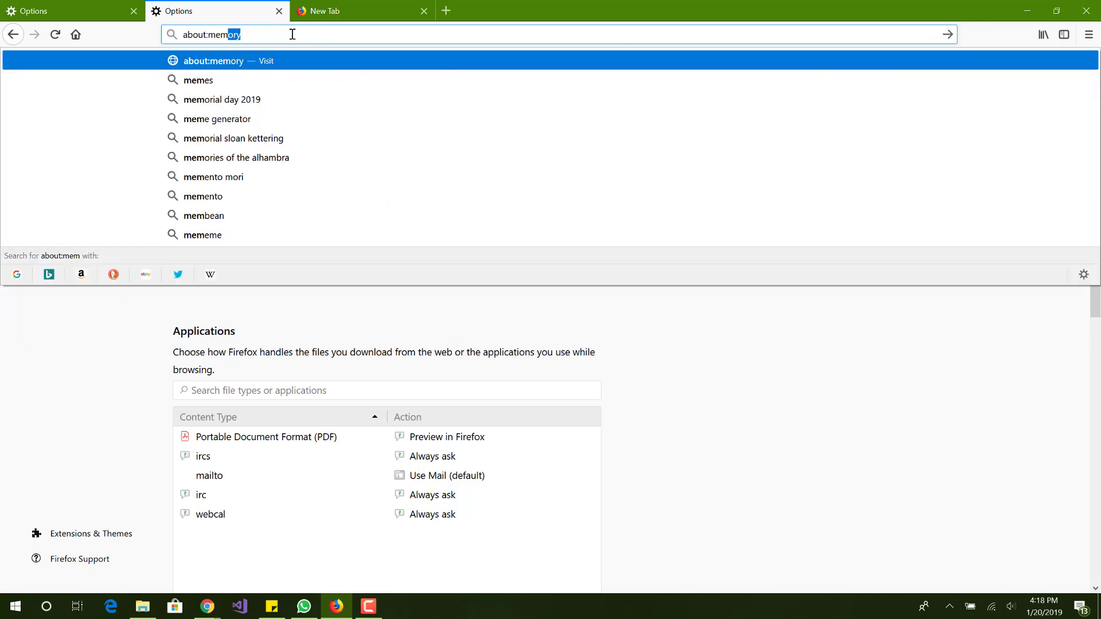
pyautogui.press('Return')
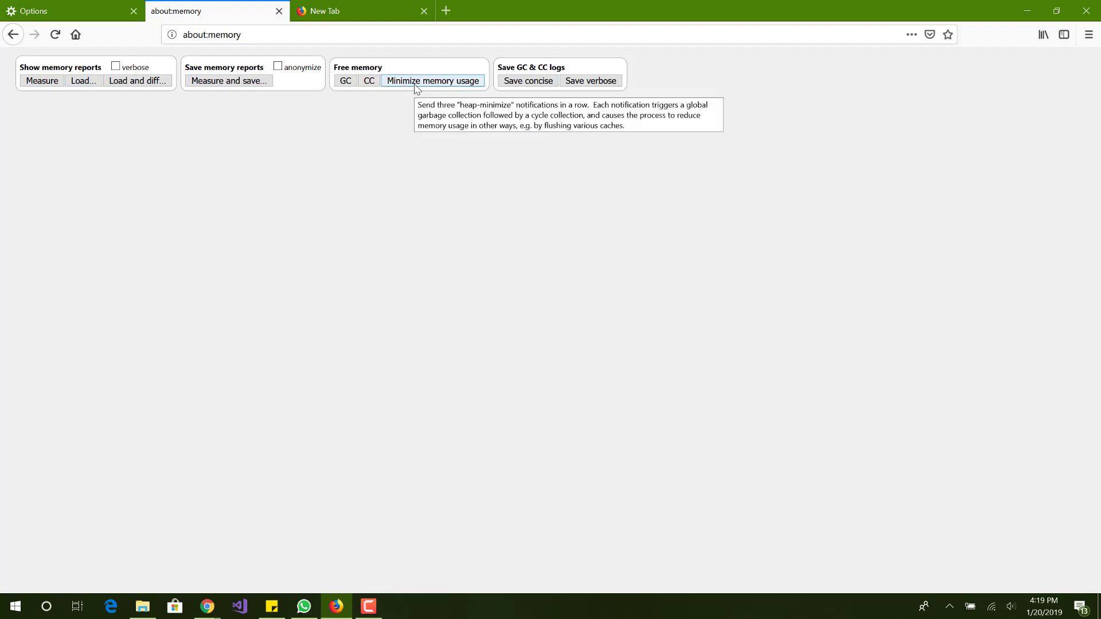
# Run GC, CC and Minimize memory usage until 'Memory minimization completed' appears
pyautogui.click(347, 82)
pyautogui.click(367, 85)
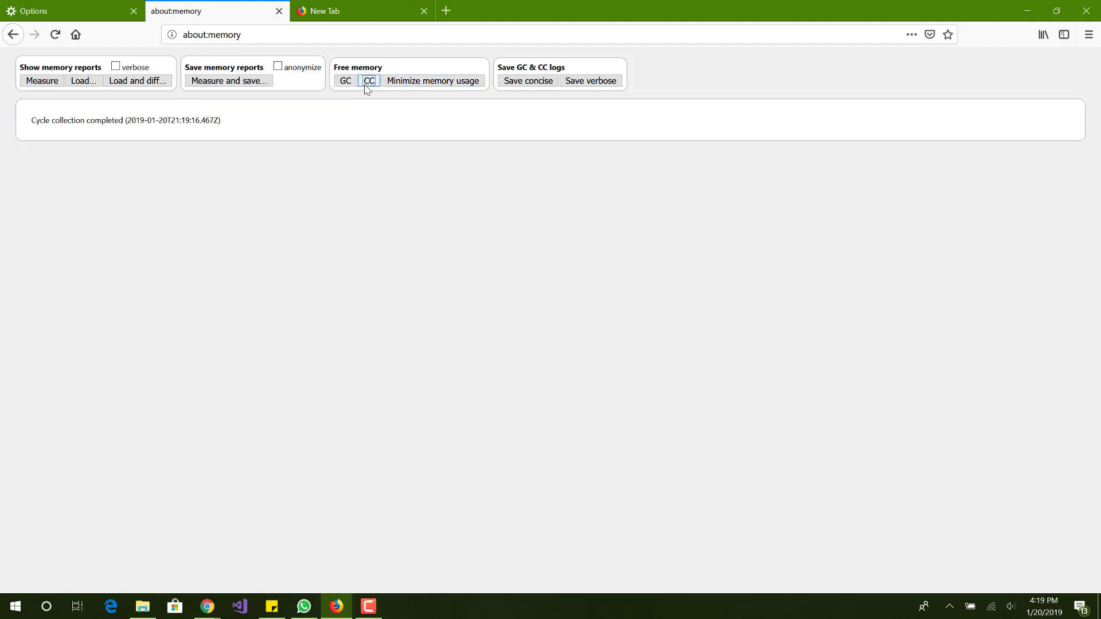
pyautogui.click(395, 84)
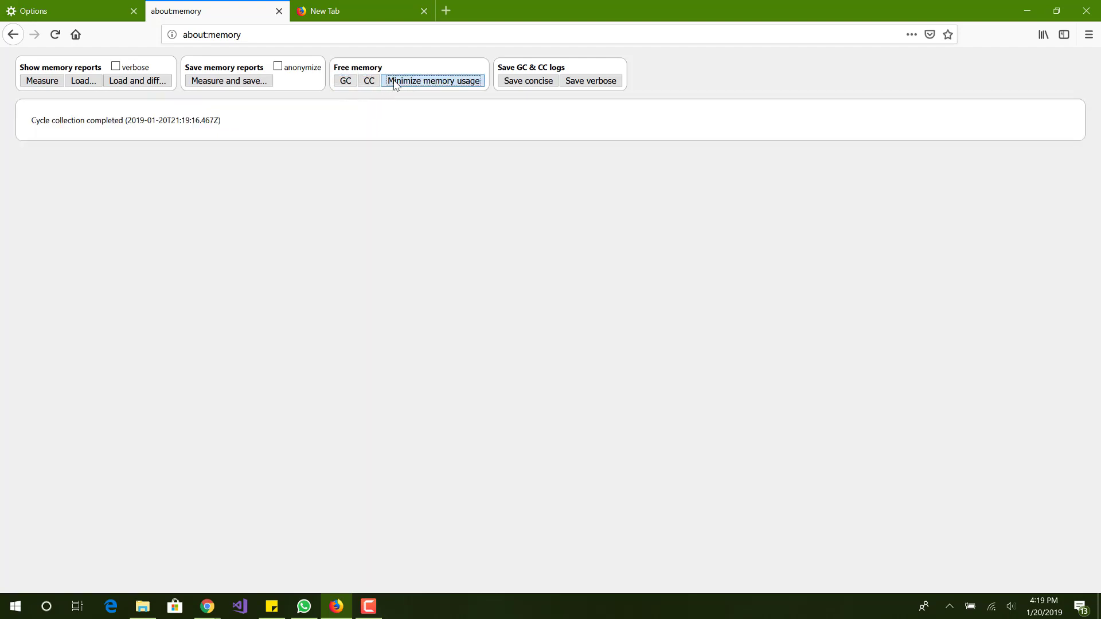
pyautogui.click(390, 118)
pyautogui.tripleClick(390, 118)
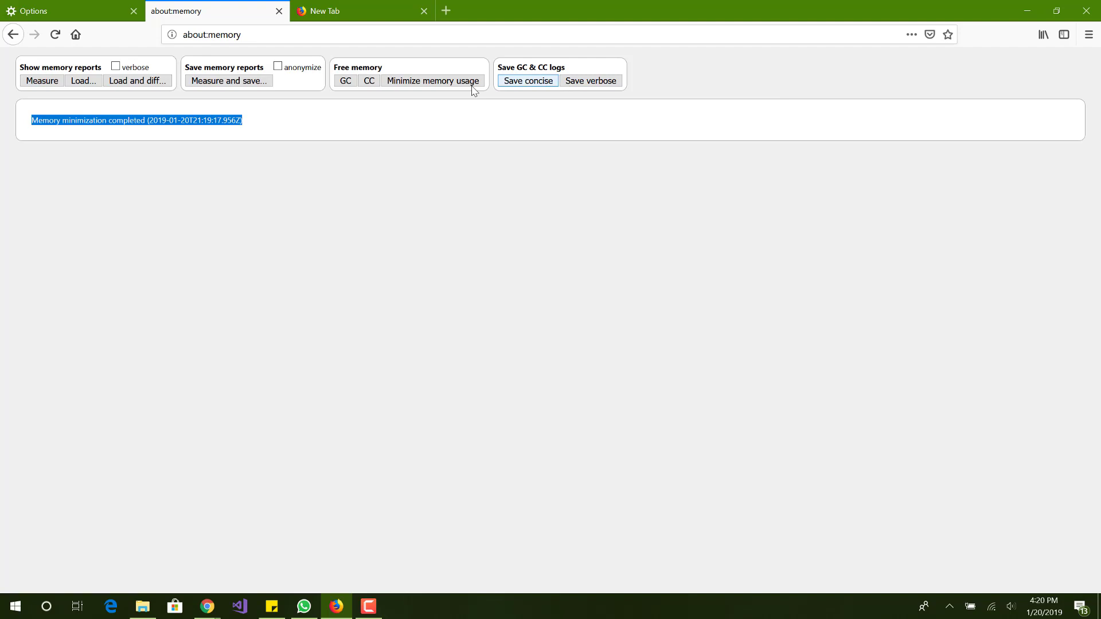
pyautogui.click(442, 104)
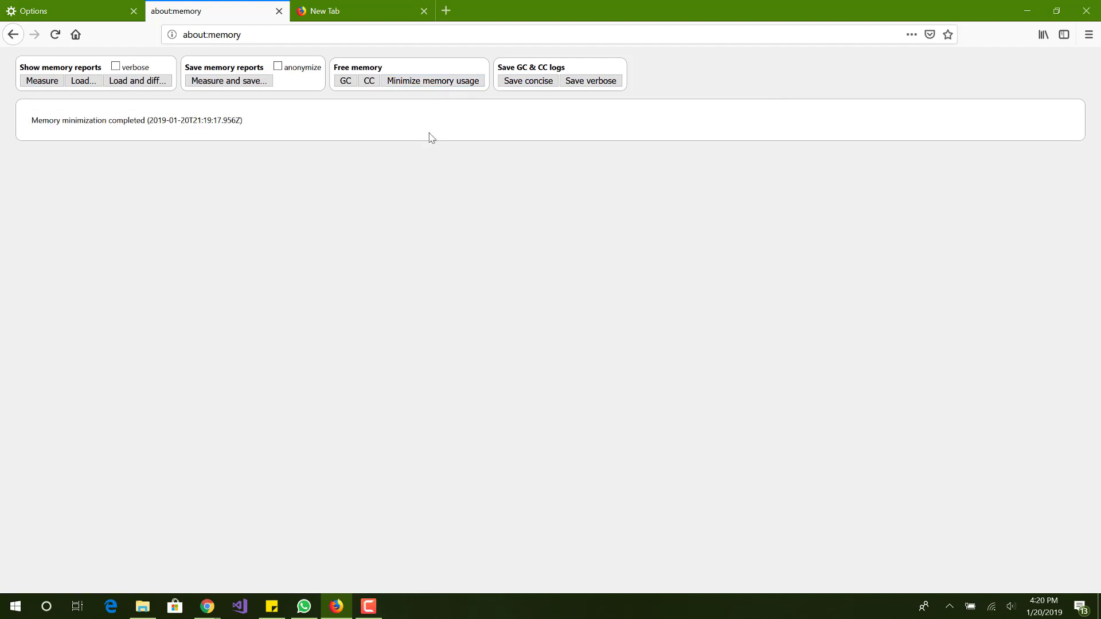
# Load about:config in the Options tab and accept the risk warning
pyautogui.click(90, 5)
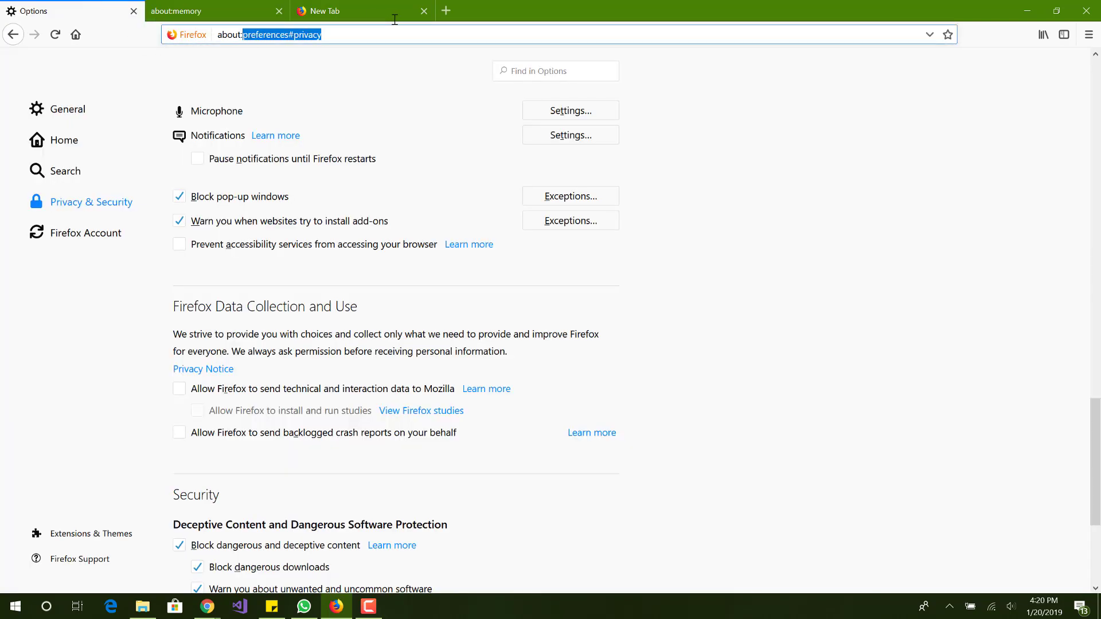
pyautogui.write('config')
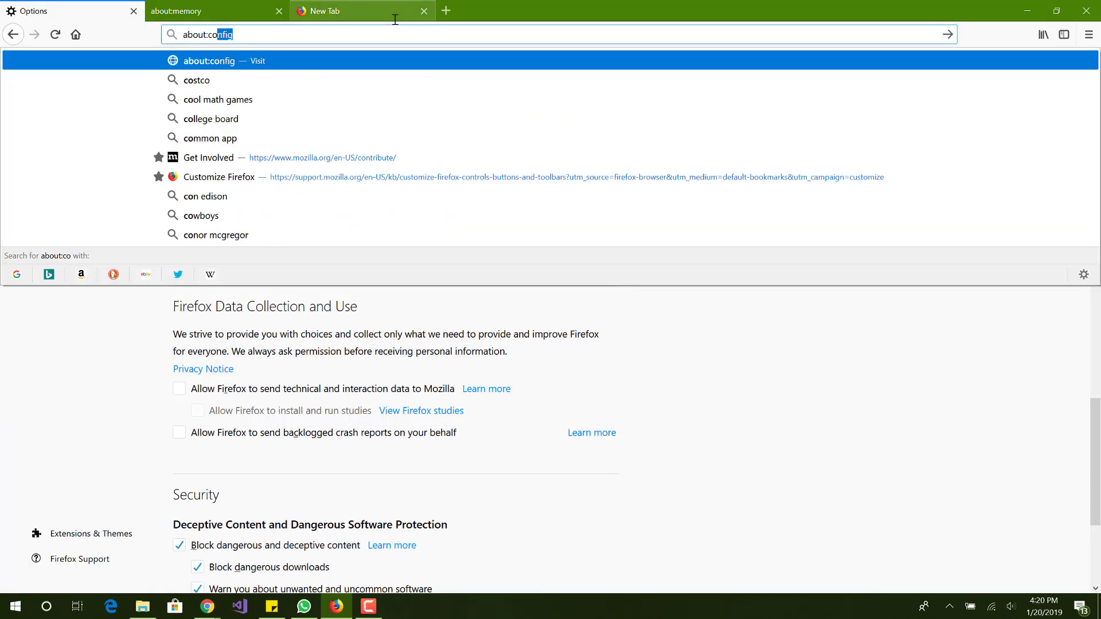
pyautogui.press('Return')
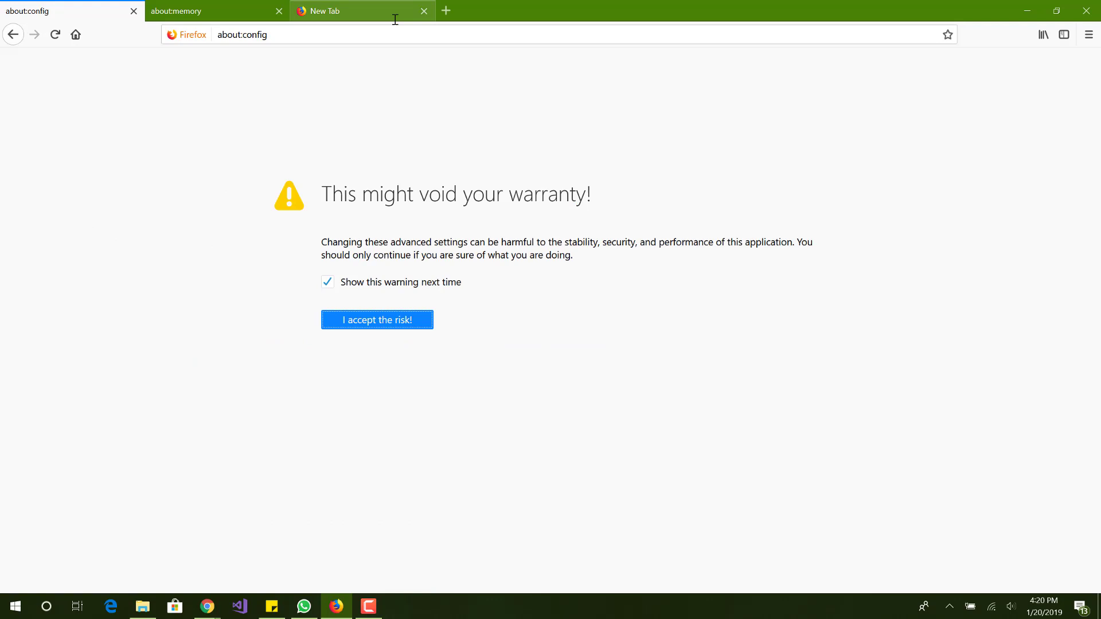
pyautogui.click(405, 320)
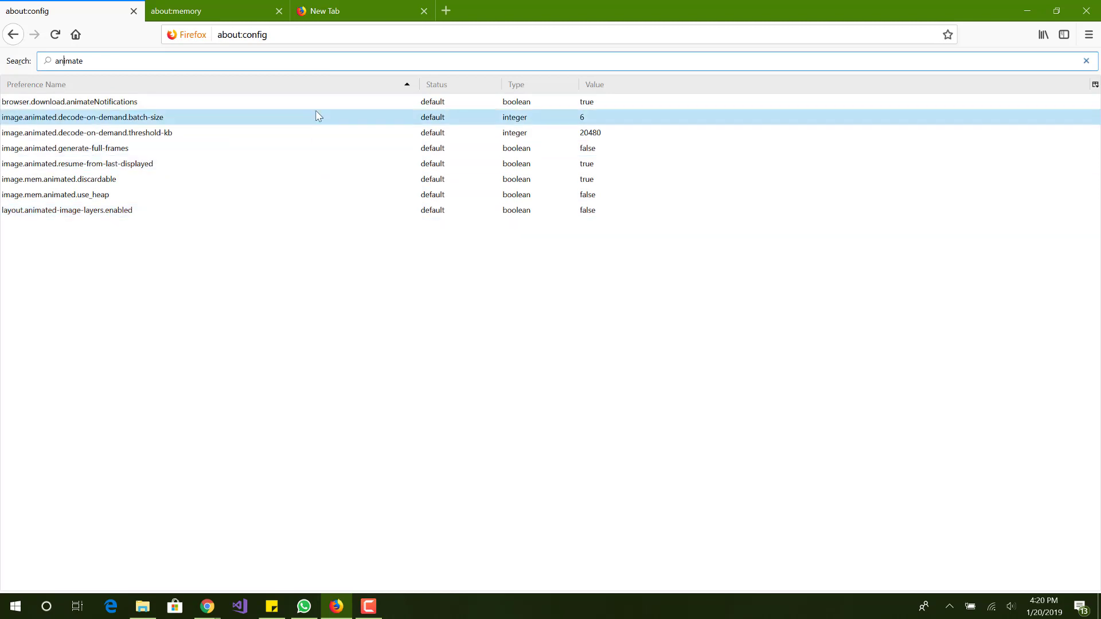
# Set image.mem.animated.discardable, image.animated.resume-from-last-displayed and browser.download.animateNotifications to false
pyautogui.doubleClick(336, 179)
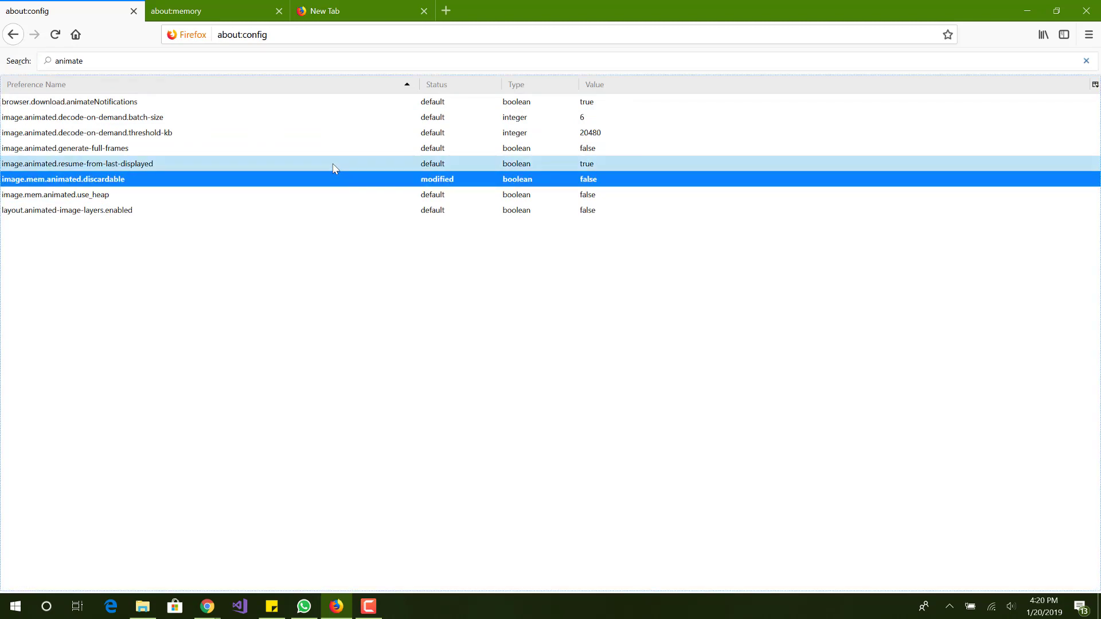
pyautogui.doubleClick(334, 166)
pyautogui.doubleClick(339, 103)
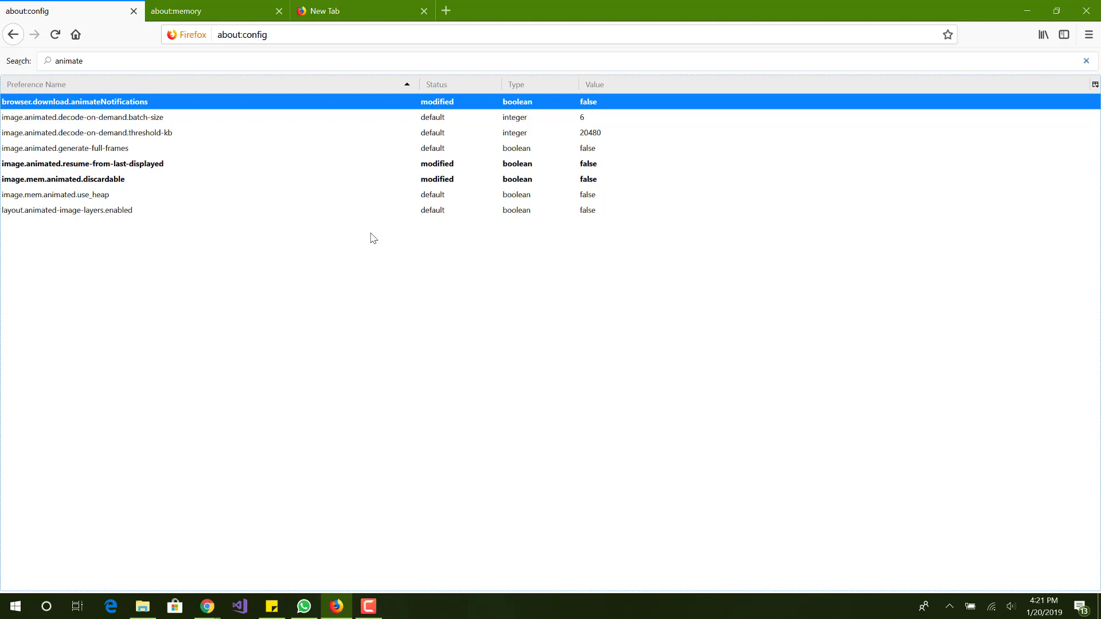
# Load about:support, bring up the Refresh Firefox prompt, then cancel without refreshing
pyautogui.hotkey('ctrl', 'l')
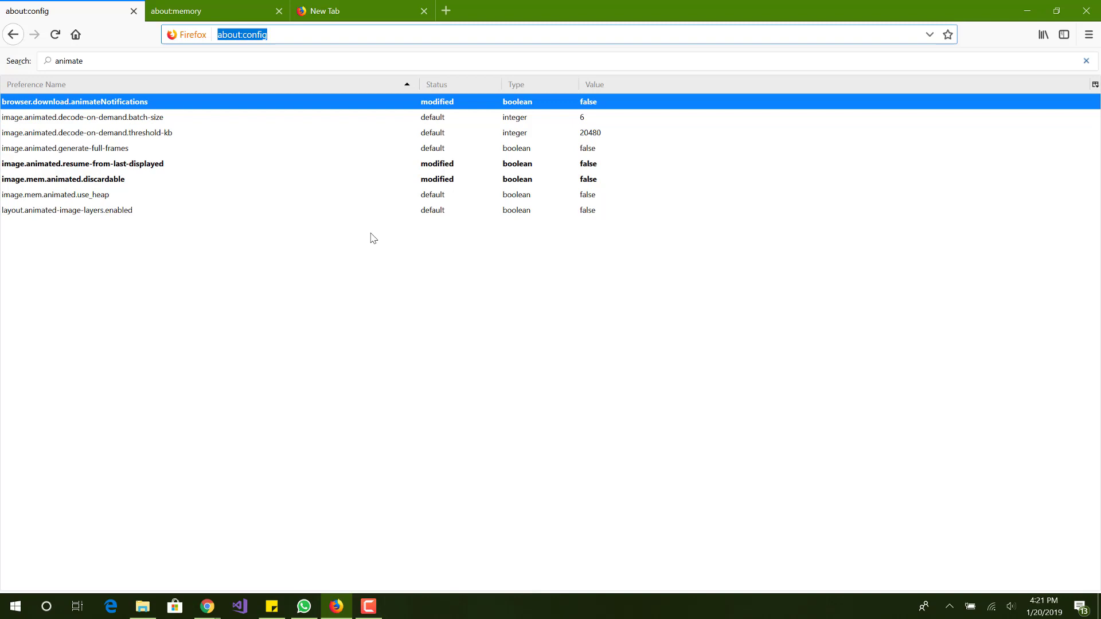
pyautogui.press('End')
pyautogui.hotkey('ctrl', 'shift', 'Left')
pyautogui.press('BackSpace')
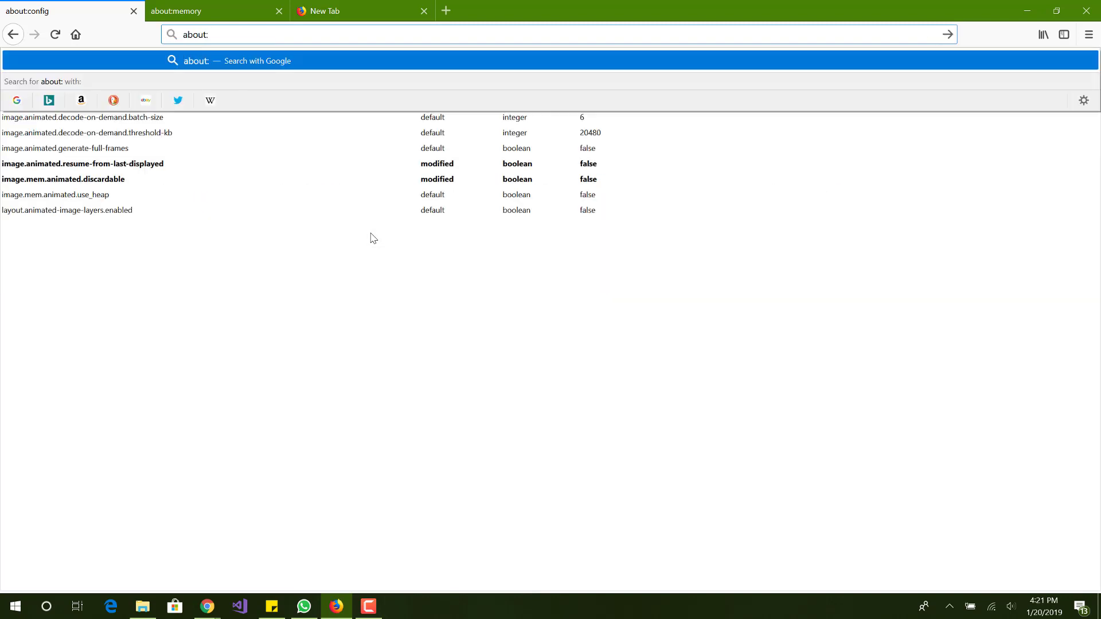
pyautogui.write('s')
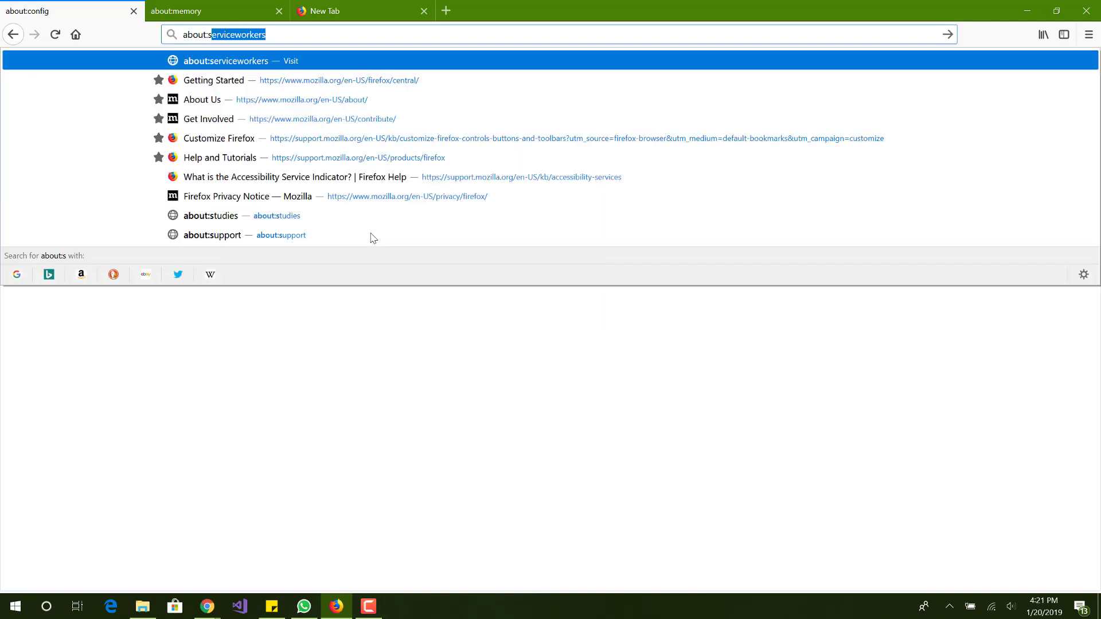
pyautogui.write('u')
pyautogui.press('Return')
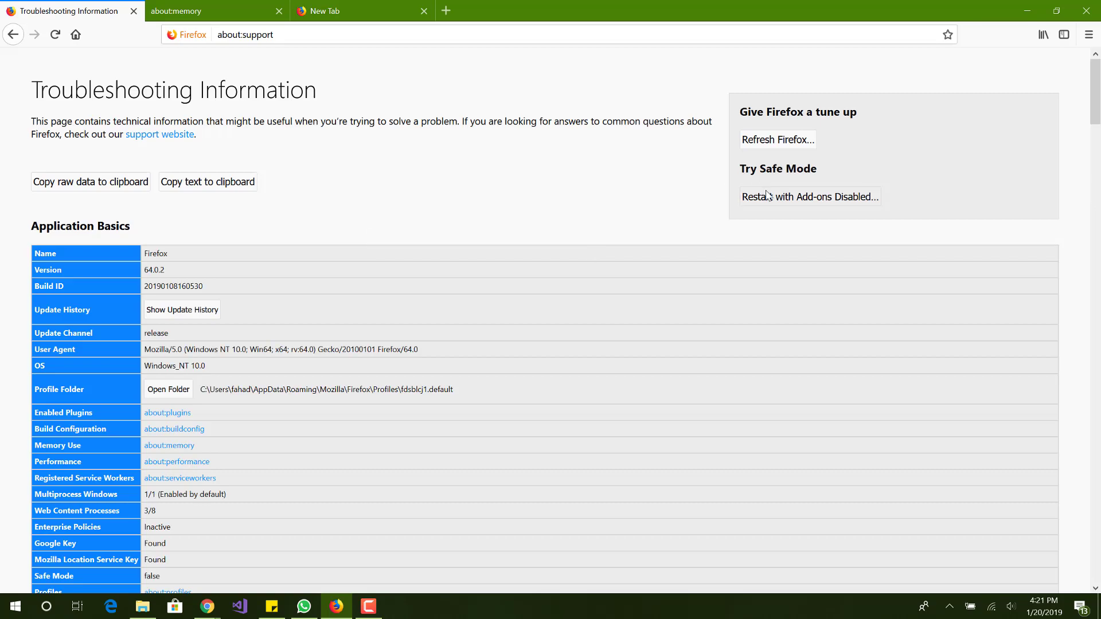
pyautogui.click(772, 146)
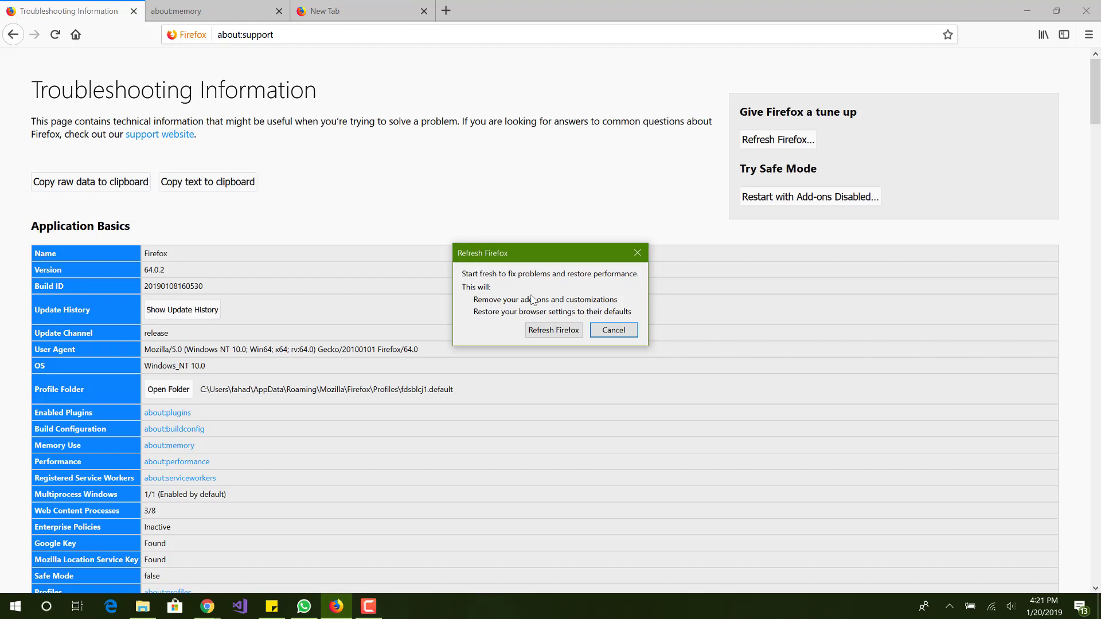
pyautogui.click(605, 335)
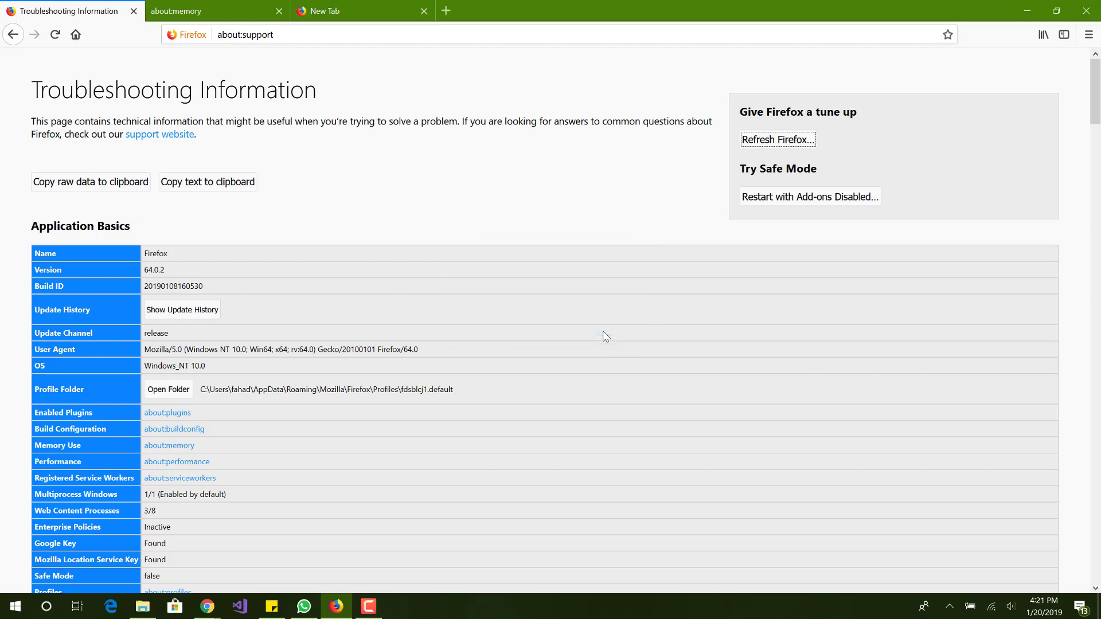